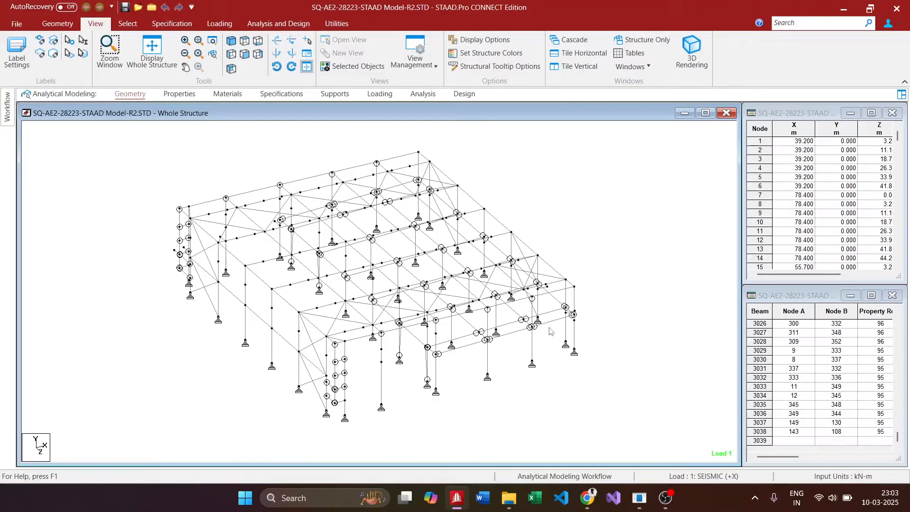
# Step: Select the end transverse frame, followed by the adjacent second transverse frame, to examine each one in the whole structure
pyautogui.moveTo(551, 330)
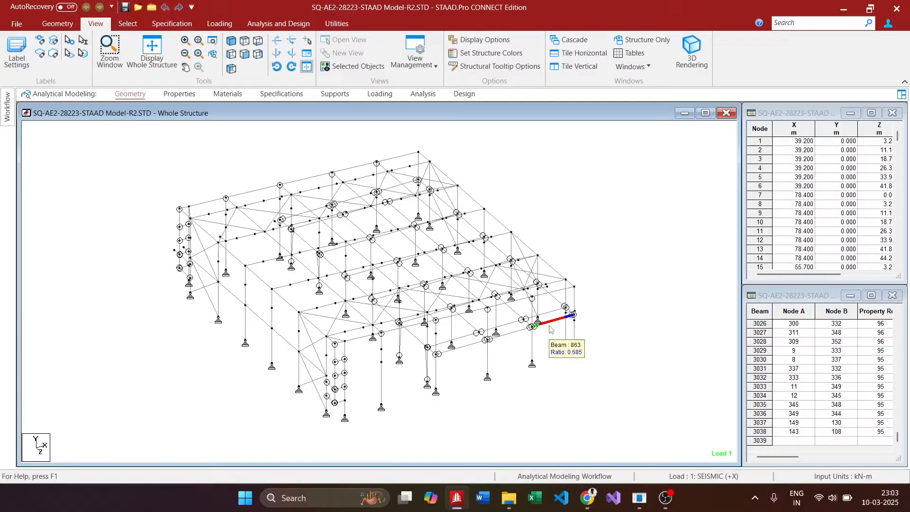
pyautogui.click(610, 257)
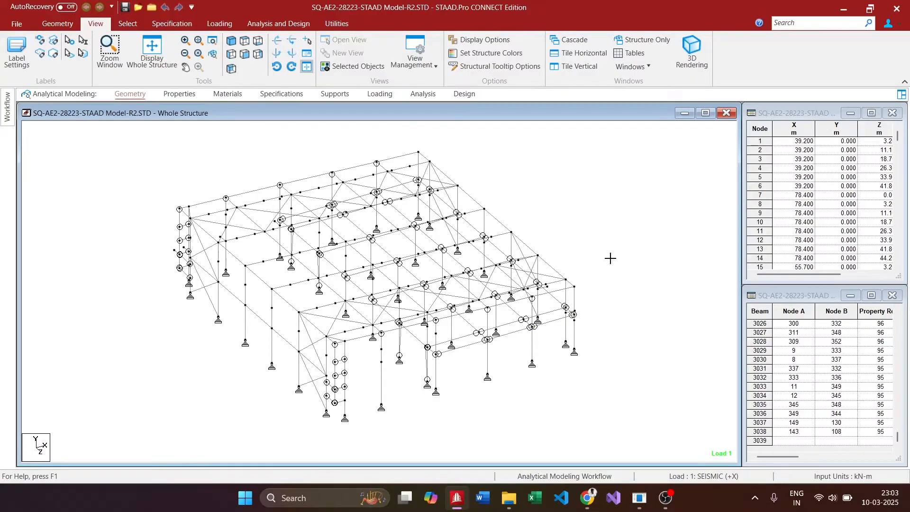
pyautogui.press('Right')
pyautogui.press('Right')
pyautogui.press('Right')
pyautogui.press('Right')
pyautogui.press('Right')
pyautogui.press('Right')
pyautogui.press('Right')
pyautogui.press('Right')
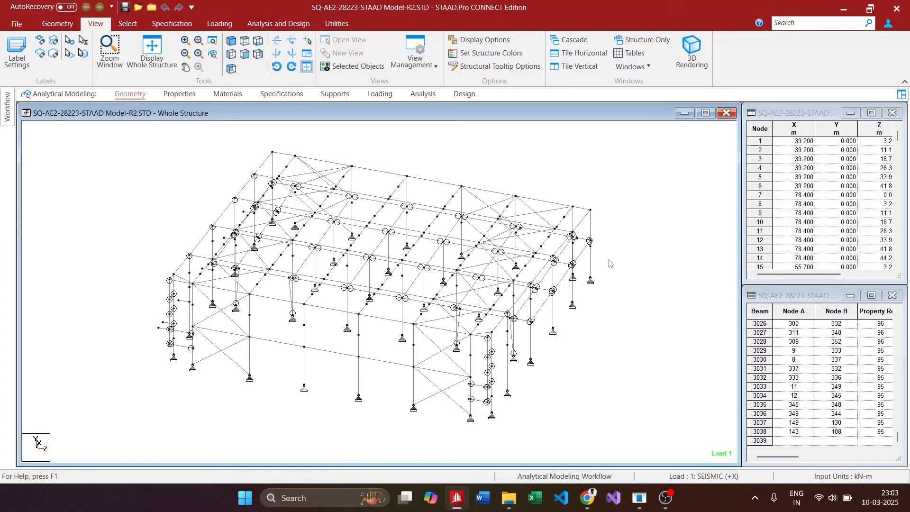
pyautogui.press('Right')
pyautogui.press('Right')
pyautogui.press('Right')
pyautogui.press('Right')
pyautogui.press('Right')
pyautogui.press('Right')
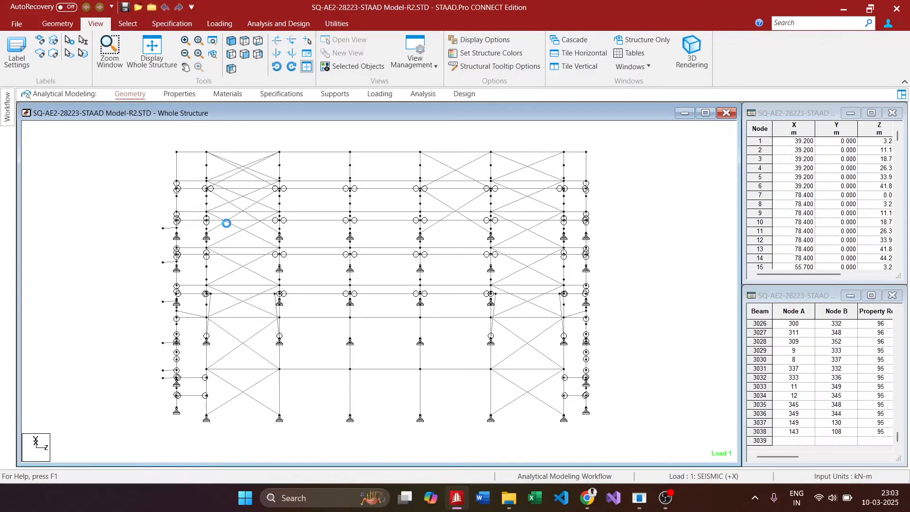
pyautogui.moveTo(151, 147); pyautogui.dragTo(180, 437)
pyautogui.moveTo(203, 133); pyautogui.dragTo(209, 440)
pyautogui.press('Left')
pyautogui.press('Left')
pyautogui.press('Left')
pyautogui.press('Left')
pyautogui.press('Left')
pyautogui.press('Left')
pyautogui.press('Left')
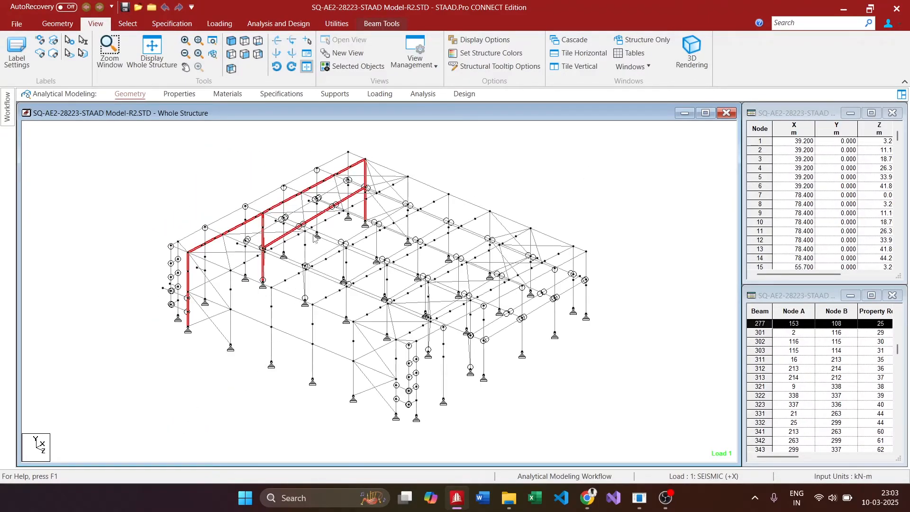
# Step: Select an interior transverse frame near the middle of the building and examine it in the 3D model
pyautogui.press('Right')
pyautogui.press('Right')
pyautogui.press('Right')
pyautogui.press('Right')
pyautogui.press('Right')
pyautogui.press('Right')
pyautogui.press('Right')
pyautogui.press('Right')
pyautogui.press('Right')
pyautogui.click(329, 145)
pyautogui.press('Left')
pyautogui.moveTo(334, 131); pyautogui.dragTo(364, 450)
pyautogui.press('Left')
pyautogui.press('Left')
pyautogui.press('Left')
pyautogui.press('Left')
pyautogui.press('Left')
pyautogui.press('Left')
pyautogui.press('Left')
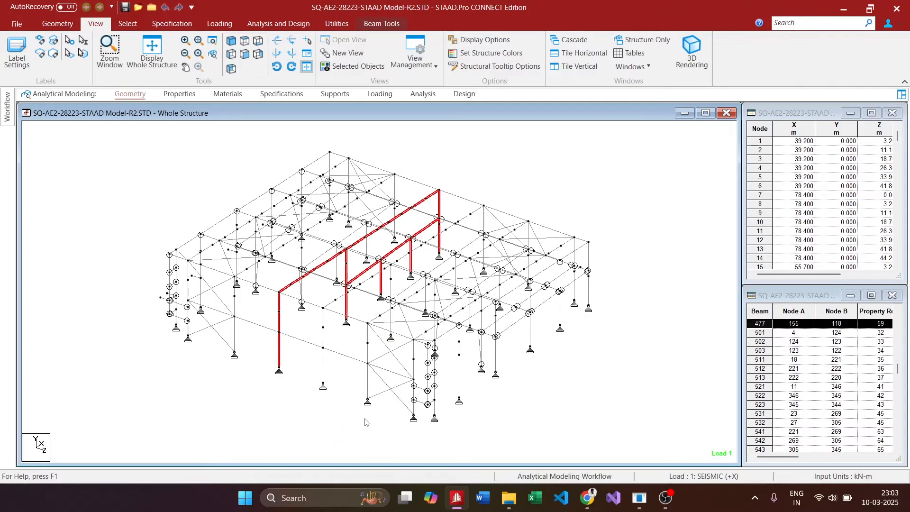
# Step: Select the longitudinal frame lines one at a time, ending with the interior line along the mezzanine edge, and examine it in 3D
pyautogui.press('Left')
pyautogui.press('Left')
pyautogui.press('Left')
pyautogui.press('Left')
pyautogui.press('Left')
pyautogui.press('Left')
pyautogui.press('Left')
pyautogui.press('Left')
pyautogui.press('Left')
pyautogui.press('Left')
pyautogui.press('Left')
pyautogui.press('Left')
pyautogui.press('Left')
pyautogui.press('Right')
pyautogui.press('Right')
pyautogui.moveTo(195, 135); pyautogui.dragTo(214, 448)
pyautogui.moveTo(580, 140); pyautogui.dragTo(520, 442)
pyautogui.moveTo(338, 143); pyautogui.dragTo(346, 461)
pyautogui.press('Right')
pyautogui.press('Right')
pyautogui.press('Right')
pyautogui.press('Right')
pyautogui.press('Right')
pyautogui.press('Right')
pyautogui.press('Right')
pyautogui.press('Right')
pyautogui.press('Right')
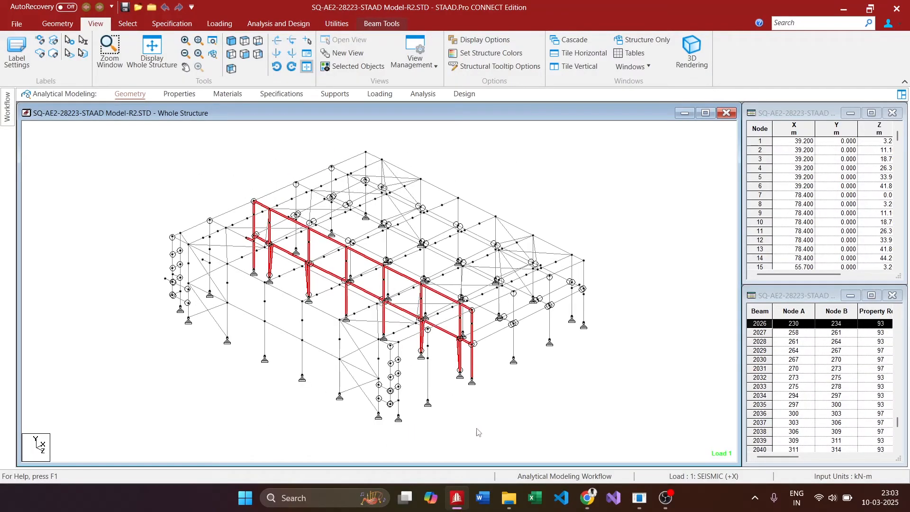
# Step: Select all mezzanine floor beams in elevation and examine the floor layout in the 3D model
pyautogui.press('Left')
pyautogui.press('Left')
pyautogui.press('Left')
pyautogui.press('Left')
pyautogui.press('Left')
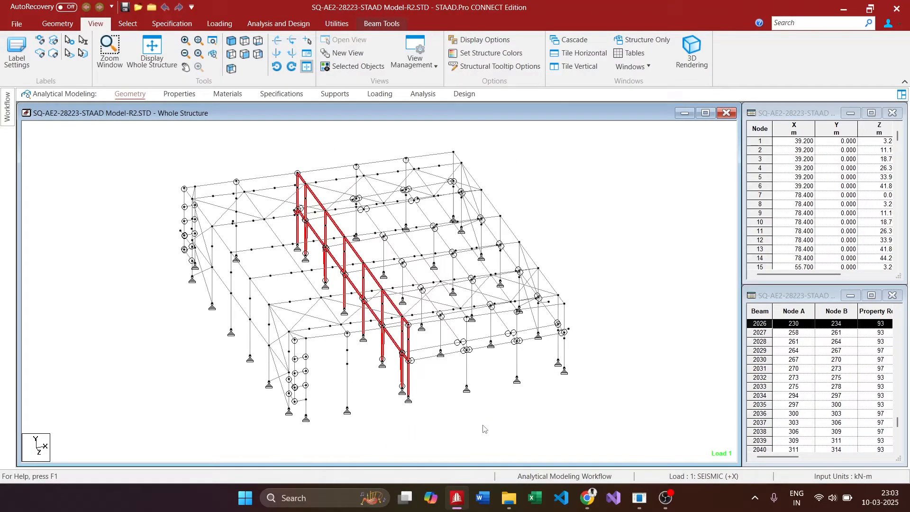
pyautogui.press('Left')
pyautogui.press('Left')
pyautogui.press('Left')
pyautogui.press('Left')
pyautogui.press('Up')
pyautogui.press('Up')
pyautogui.press('Up')
pyautogui.press('Up')
pyautogui.press('Up')
pyautogui.press('Up')
pyautogui.moveTo(311, 286); pyautogui.dragTo(726, 293)
pyautogui.press('Down')
pyautogui.press('Down')
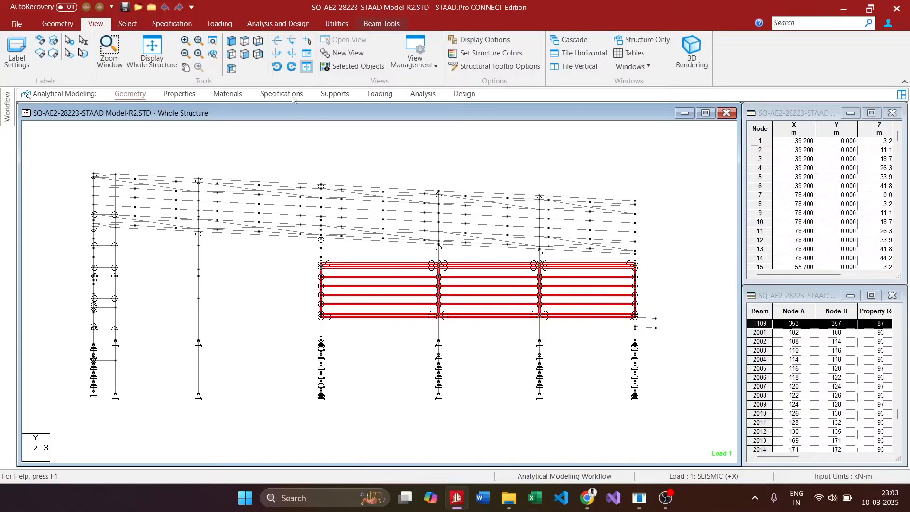
pyautogui.press('Right')
pyautogui.press('Right')
pyautogui.press('Down')
pyautogui.press('Down')
pyautogui.press('Right')
pyautogui.press('Right')
pyautogui.press('Right')
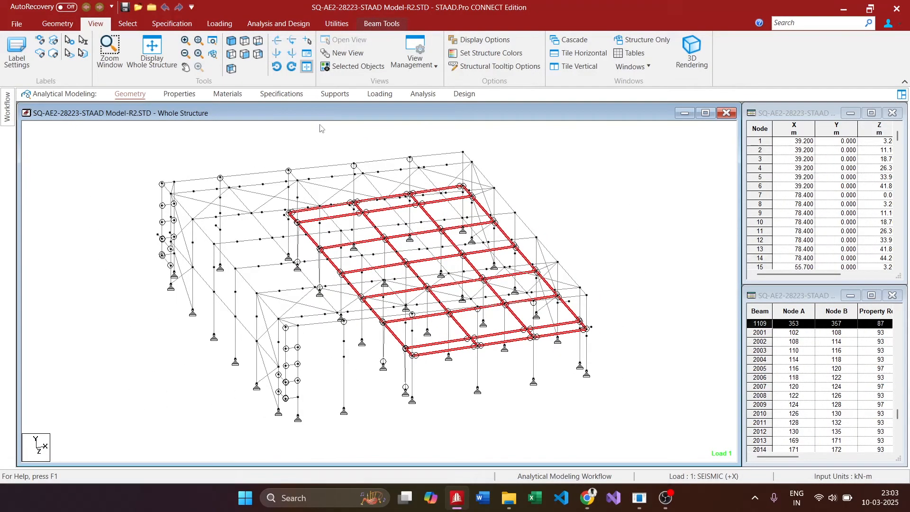
pyautogui.press('Right')
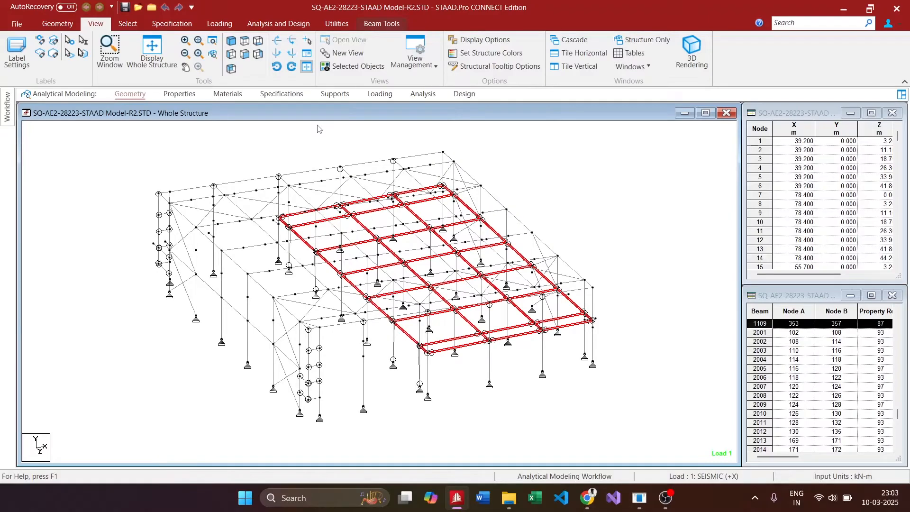
pyautogui.press('Right')
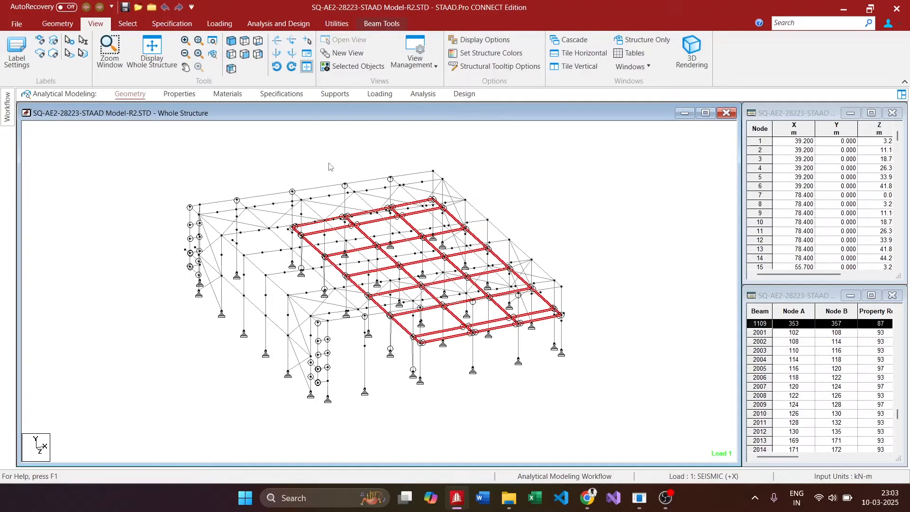
# Step: Clear the beam selection and switch to the STAAD To CAD window, placing it beside the structure
pyautogui.click(318, 156)
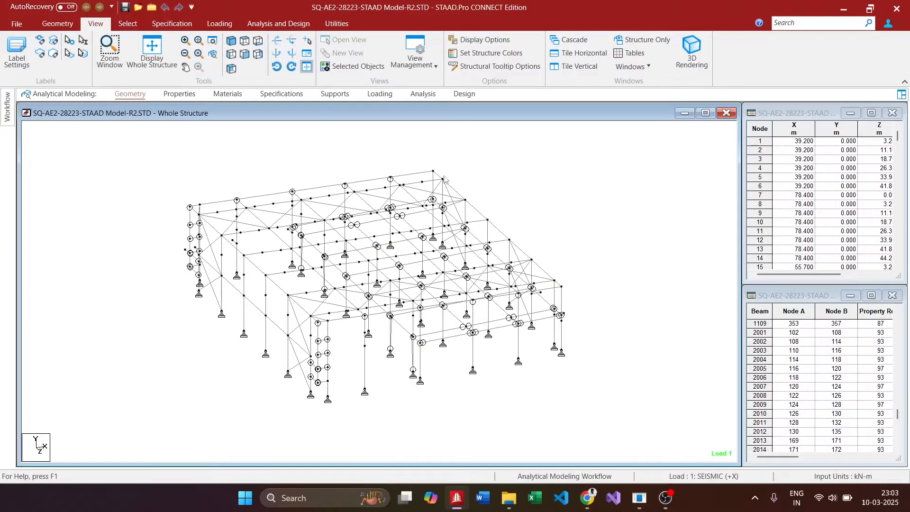
pyautogui.moveTo(433, 177)
pyautogui.scroll(1, 403, 266)
pyautogui.scroll(1, 404, 265)
pyautogui.scroll(-2, 415, 269)
pyautogui.moveTo(473, 293)
pyautogui.mouseDown(button='middle')
pyautogui.moveTo(456, 292)
pyautogui.moveTo(469, 296)
pyautogui.mouseUp(button='middle')
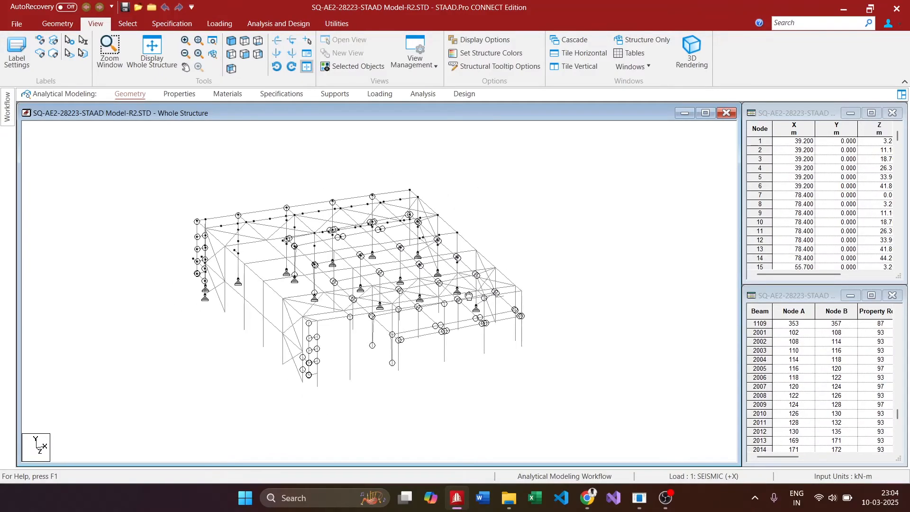
pyautogui.click(640, 498)
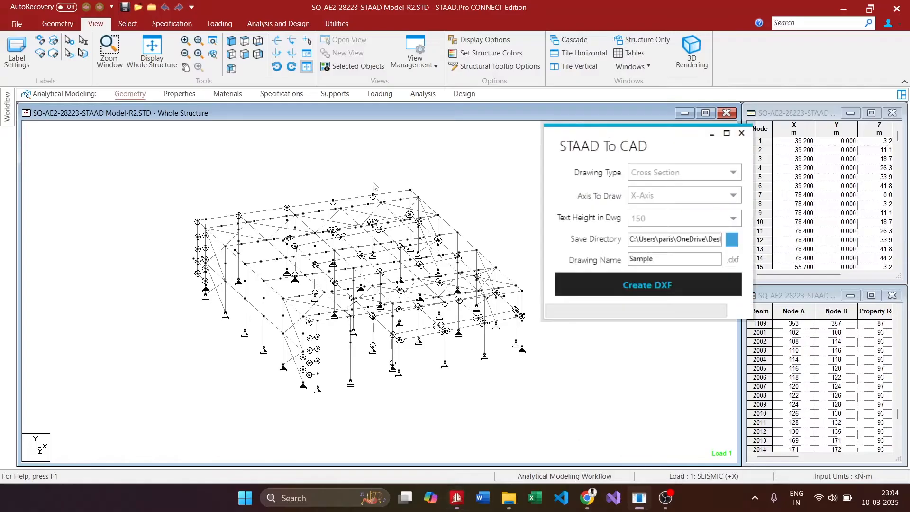
pyautogui.moveTo(583, 149); pyautogui.dragTo(595, 132)
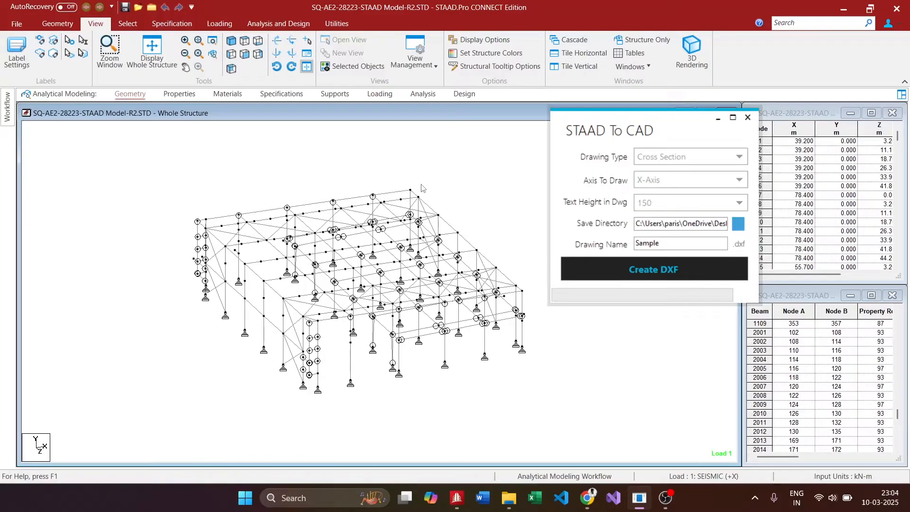
# Step: Open the Clock app, reset the stopwatch, start it and minimize its window
pyautogui.click(281, 498)
pyautogui.write('timer')
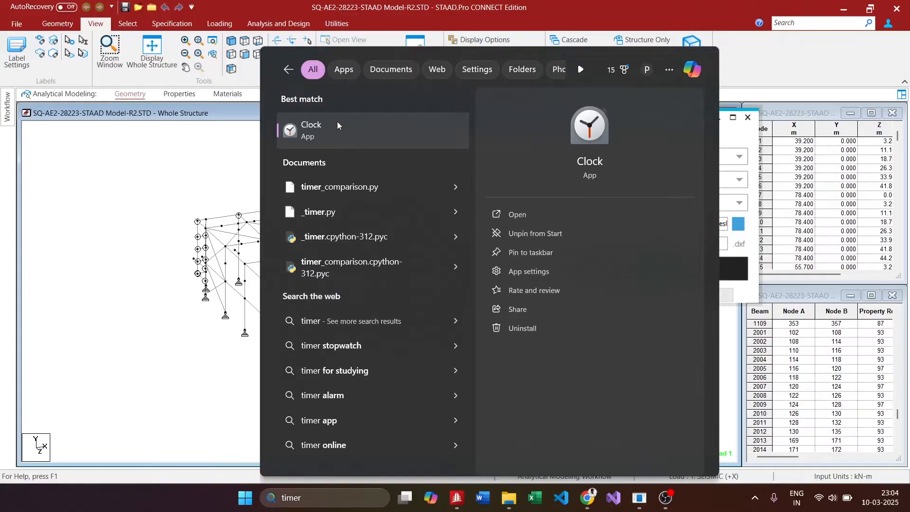
pyautogui.click(337, 121)
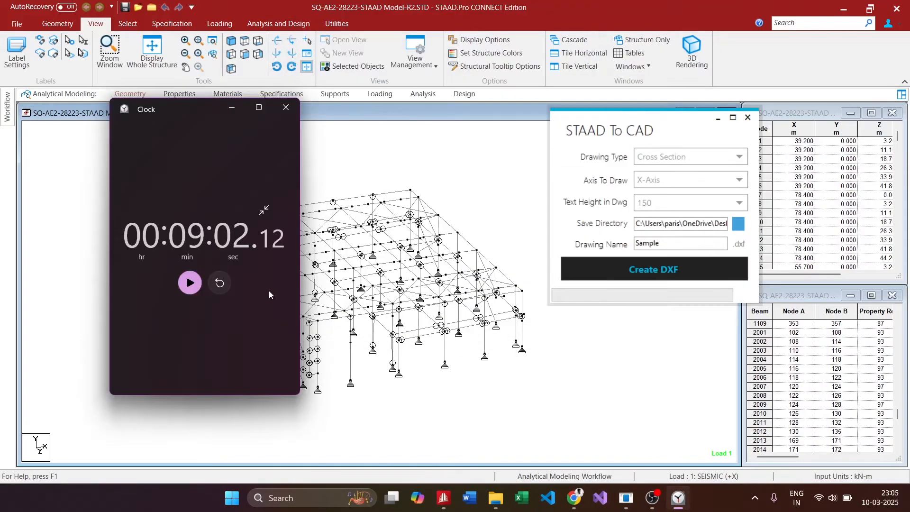
pyautogui.moveTo(169, 119); pyautogui.dragTo(119, 114)
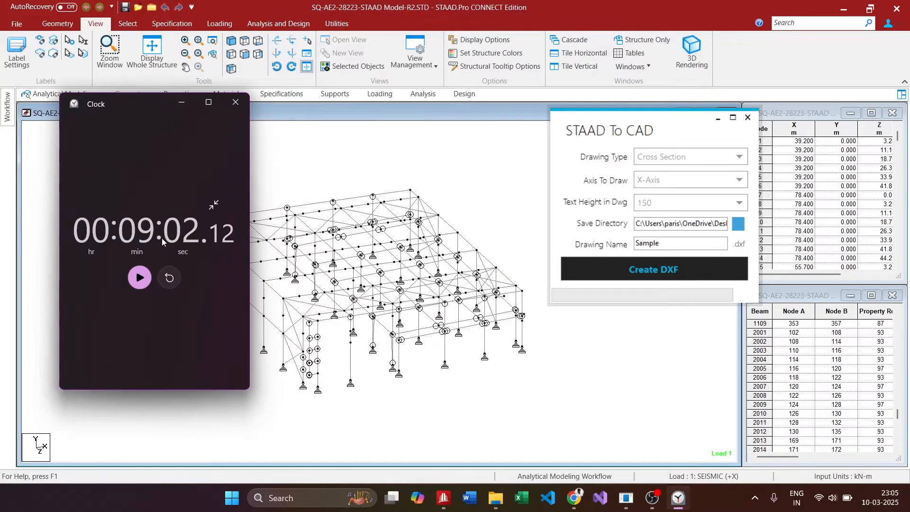
pyautogui.click(169, 278)
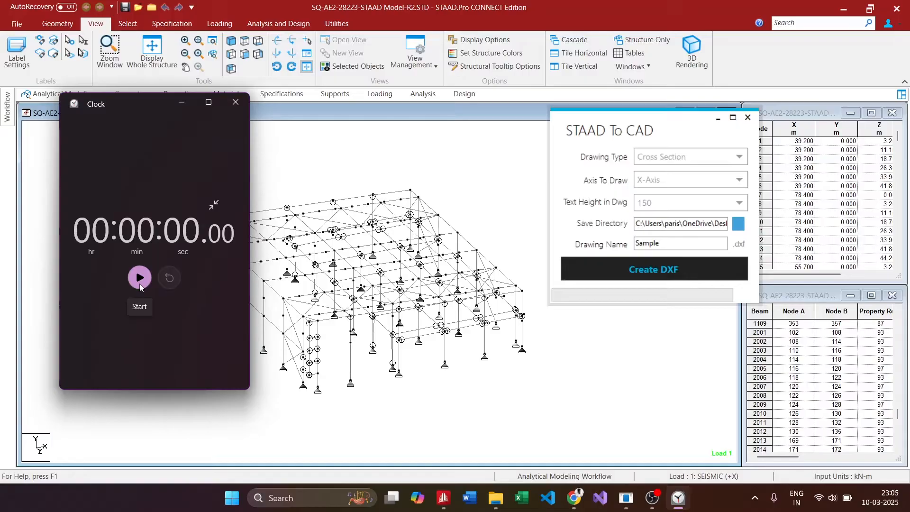
pyautogui.click(140, 278)
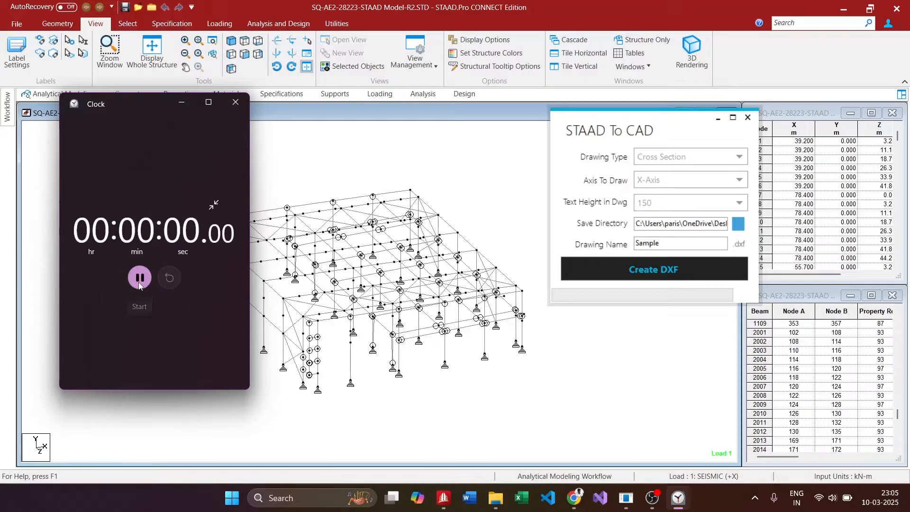
pyautogui.click(181, 103)
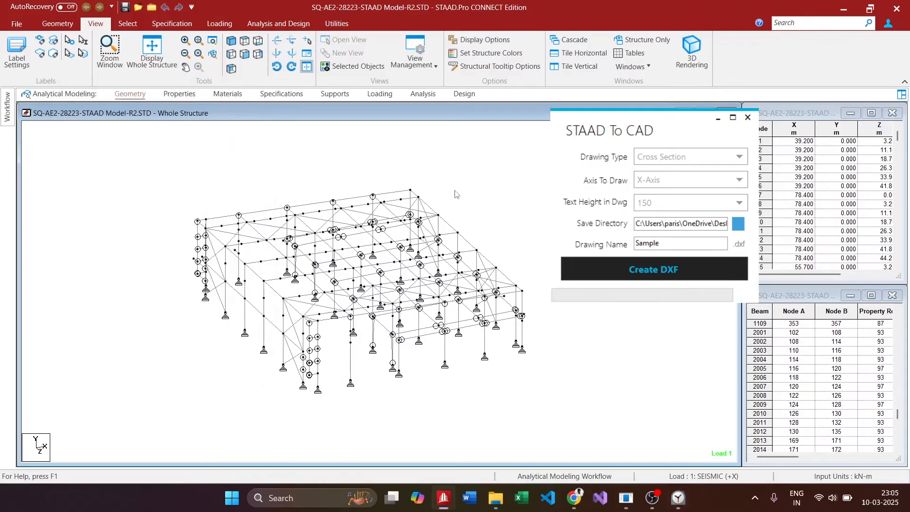
# Step: Select all members of the first transverse end frame in plan and return to the isometric view
pyautogui.click(245, 40)
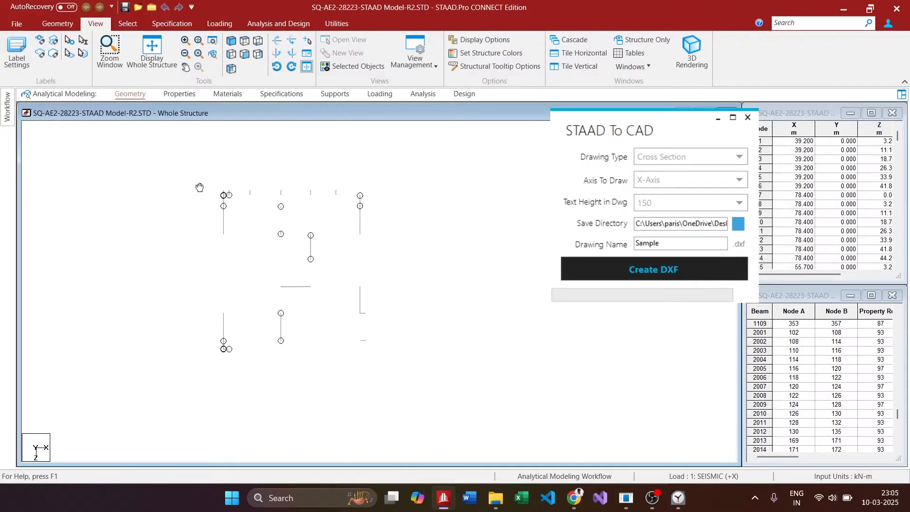
pyautogui.scroll(2, 187, 194)
pyautogui.moveTo(186, 195); pyautogui.dragTo(208, 279, button='middle')
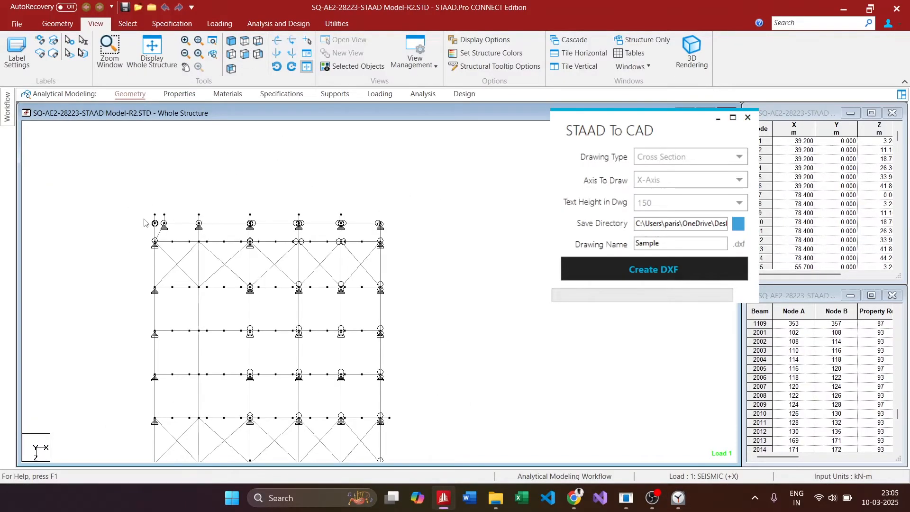
pyautogui.moveTo(141, 221); pyautogui.dragTo(433, 233)
pyautogui.click(242, 42)
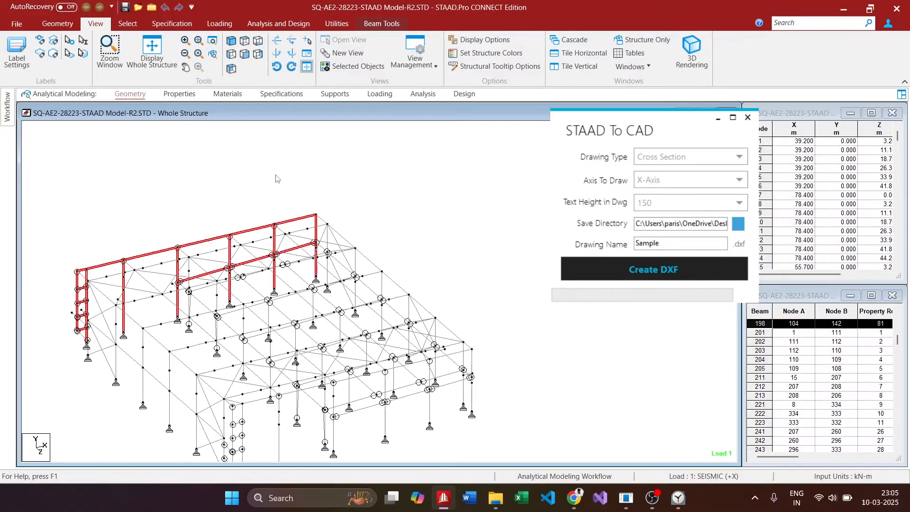
# Step: Name the drawing FCS1 and create the X-axis cross-section DXF of the selected end frame
pyautogui.doubleClick(687, 241)
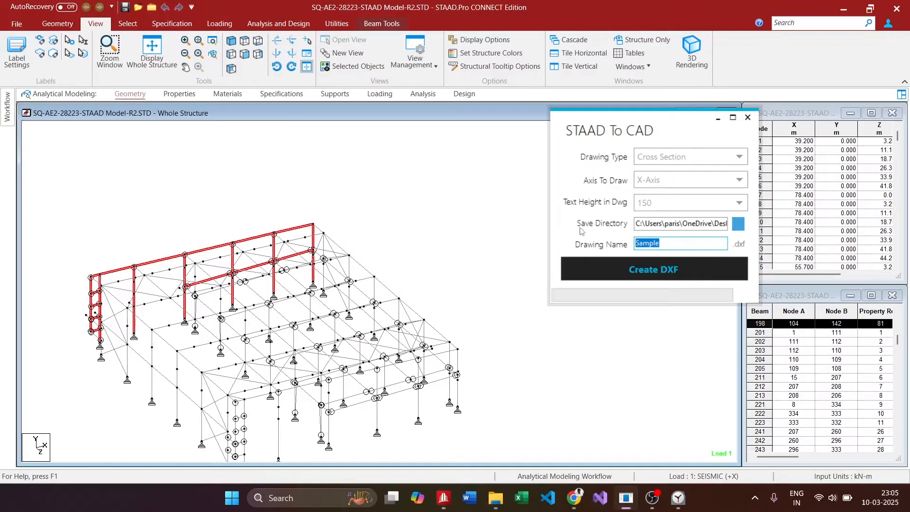
pyautogui.write('FCS1')
pyautogui.click(604, 267)
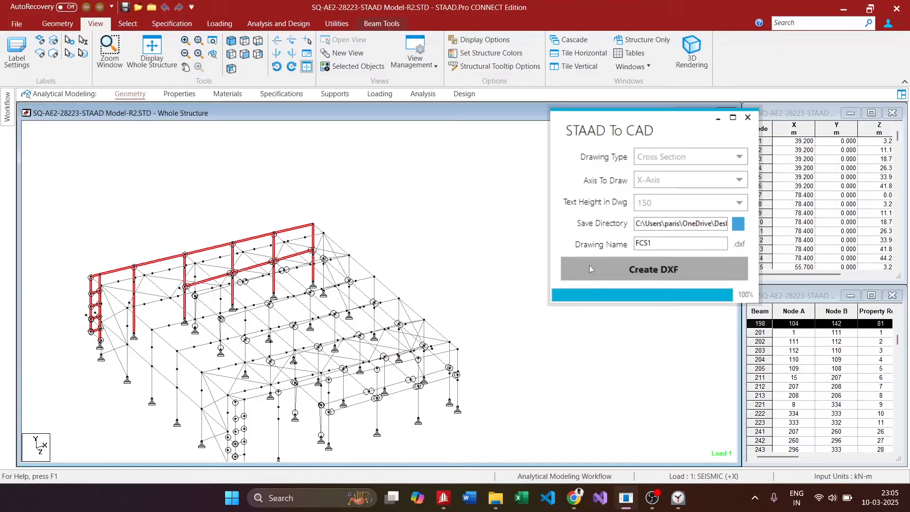
# Step: Select all members of the second transverse frame in plan and show them in the isometric view
pyautogui.click(505, 290)
pyautogui.click(245, 41)
pyautogui.scroll(2, 145, 241)
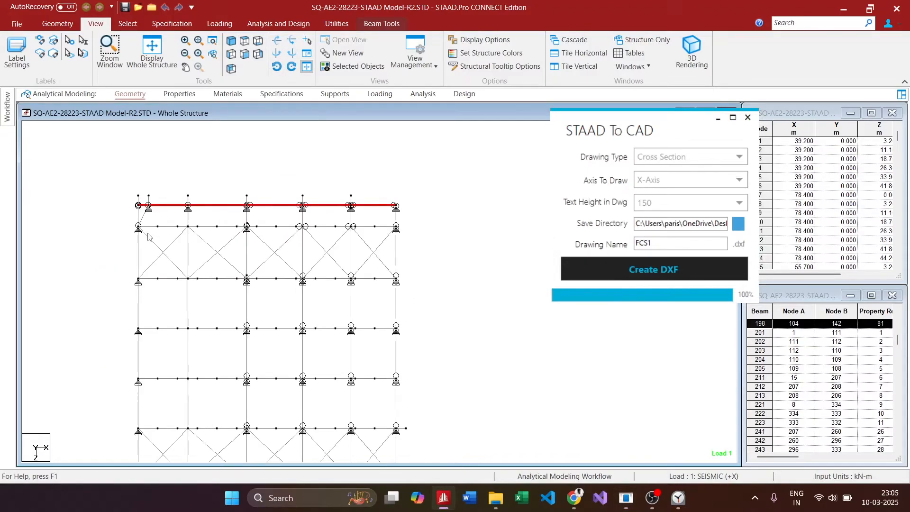
pyautogui.moveTo(132, 229); pyautogui.dragTo(424, 229)
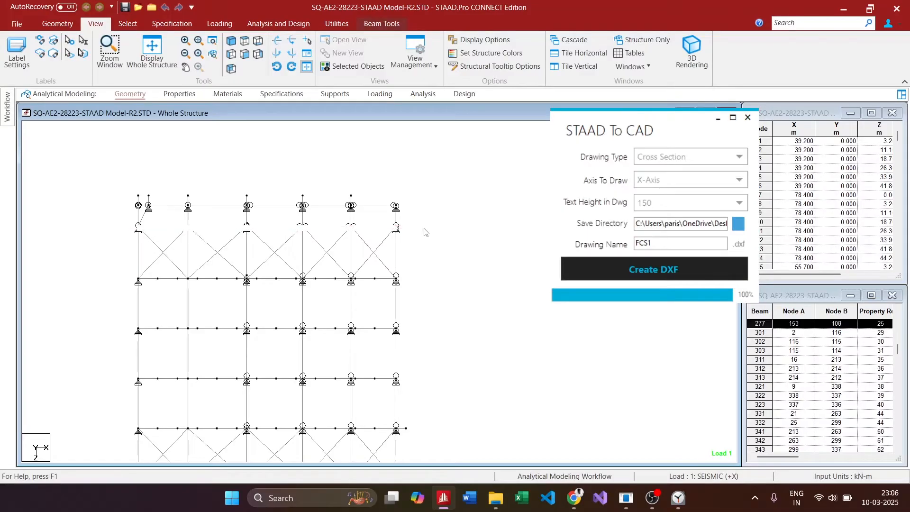
pyautogui.click(232, 41)
pyautogui.scroll(3, 291, 231)
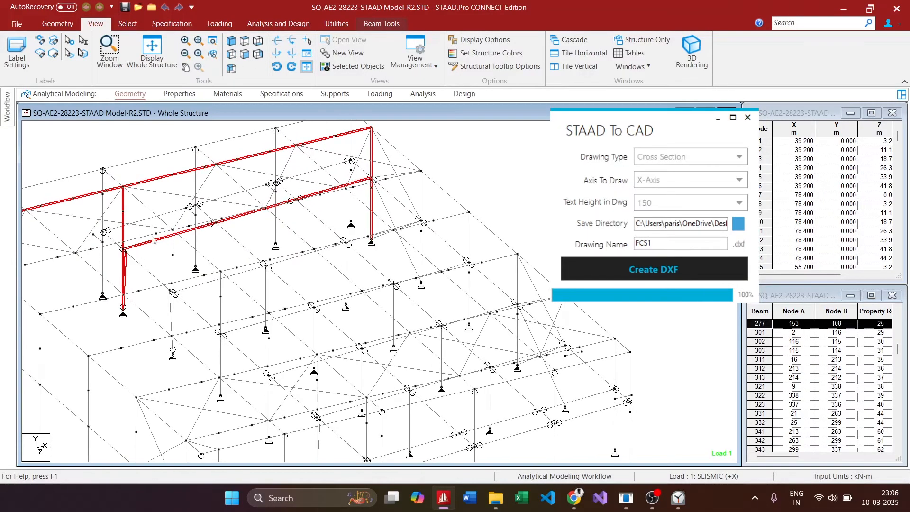
# Step: Display the selected second frame by itself as a new view in the active window
pyautogui.rightClick(132, 139)
pyautogui.click(152, 318)
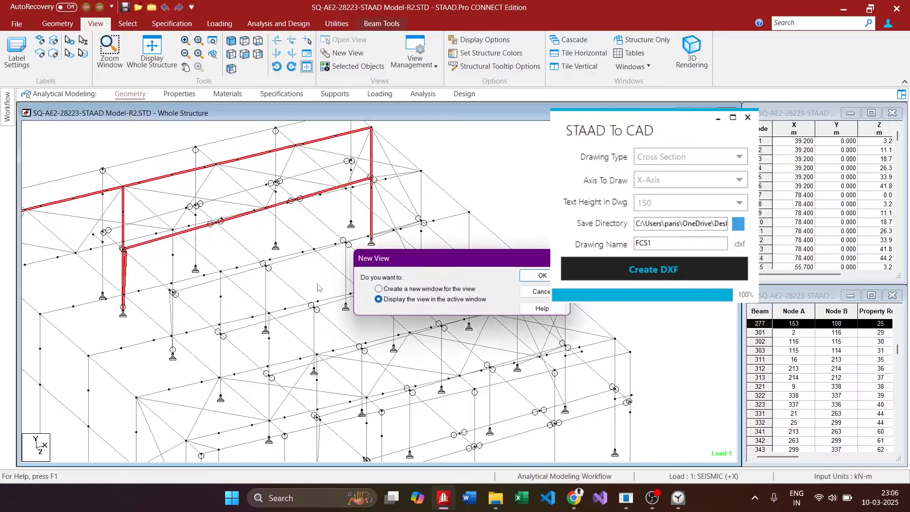
pyautogui.click(531, 277)
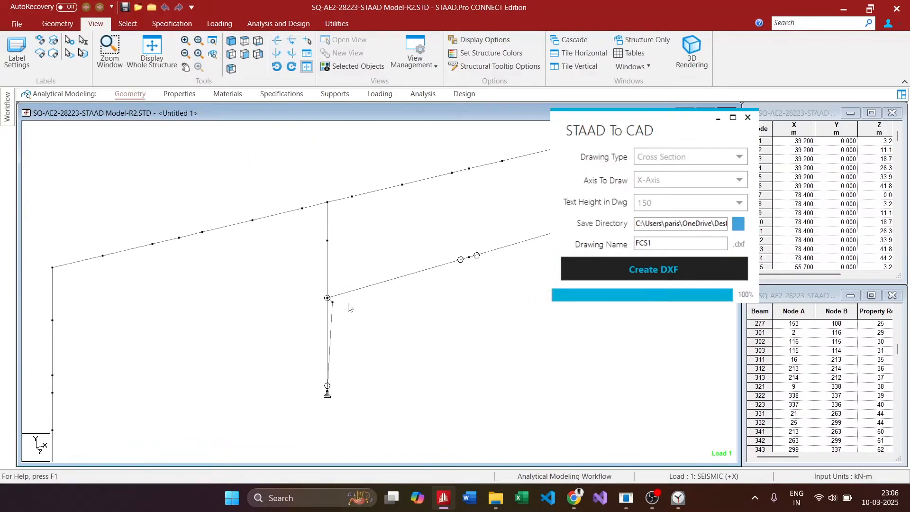
# Step: Exclude the inclined members beside the middle column by inverting the beam selection and displaying the result as a new view in the active window
pyautogui.click(333, 304)
pyautogui.moveTo(348, 303); pyautogui.dragTo(331, 371)
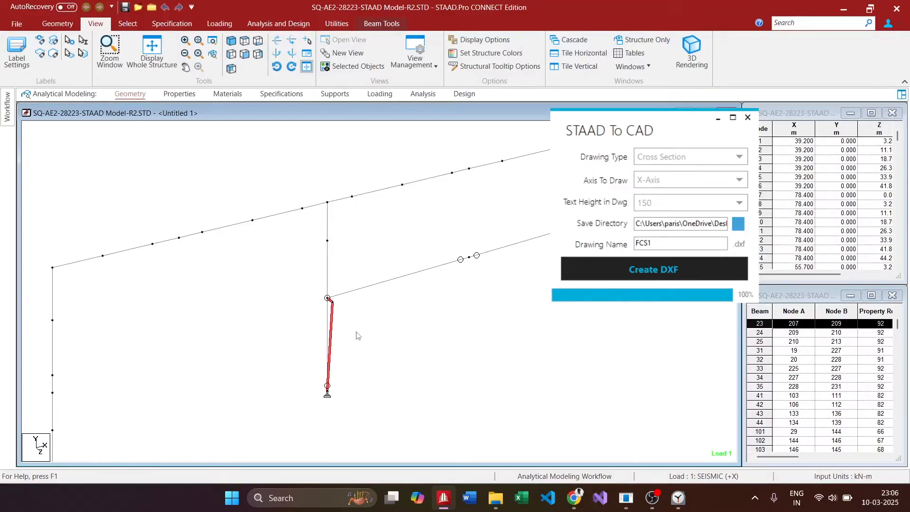
pyautogui.click(128, 24)
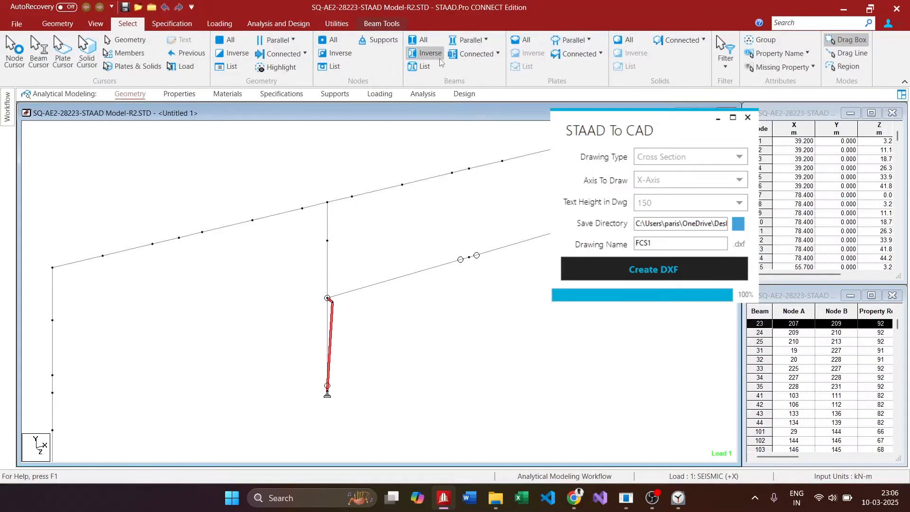
pyautogui.click(426, 53)
pyautogui.rightClick(339, 152)
pyautogui.click(361, 322)
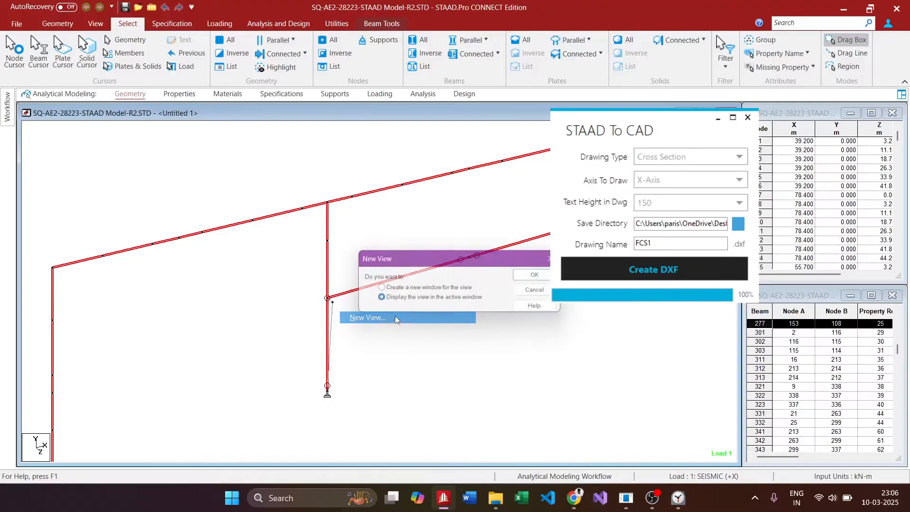
pyautogui.click(539, 279)
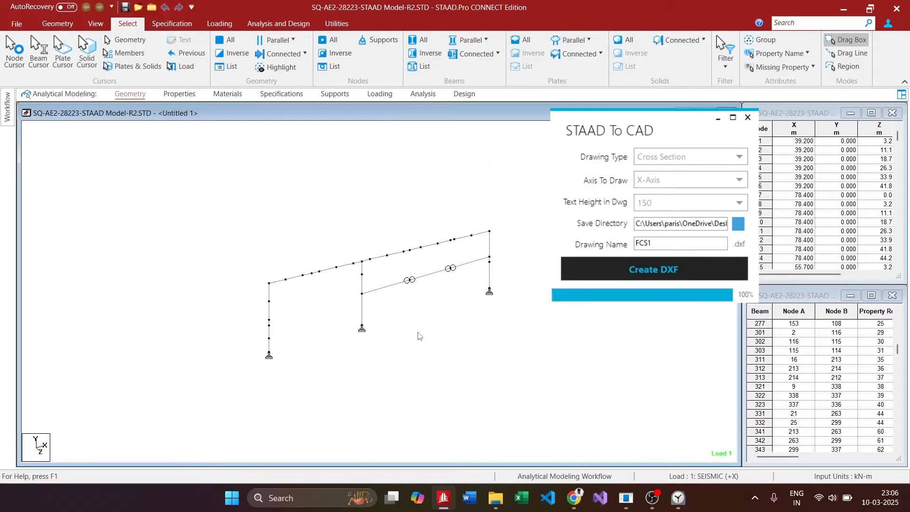
# Step: Select all members of the isolated second frame and create its X-axis cross-section DXF named FCS2
pyautogui.hotkey('ctrl', 'a')
pyautogui.click(661, 245)
pyautogui.click(661, 244)
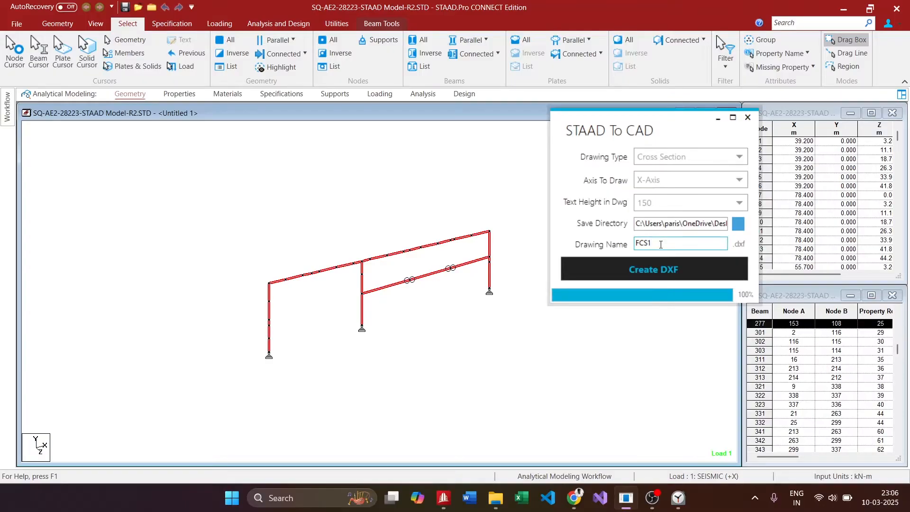
pyautogui.press('Return')
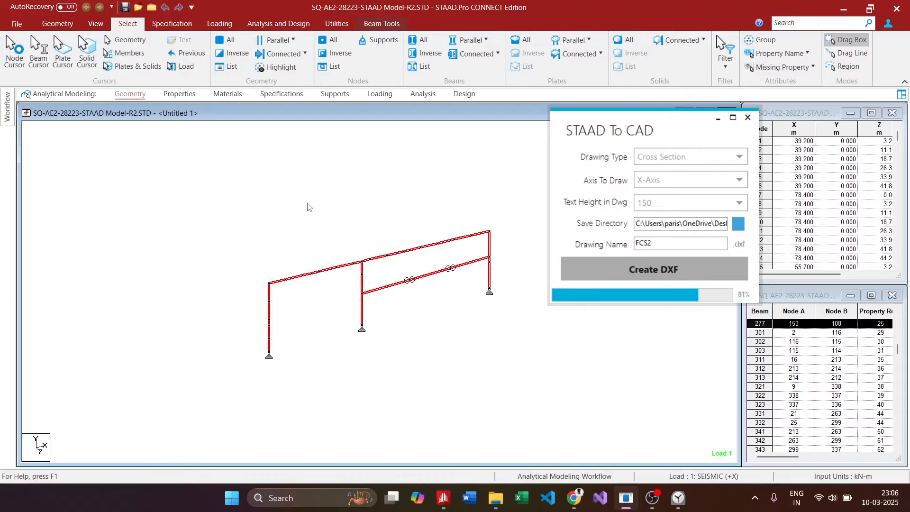
pyautogui.press('Return')
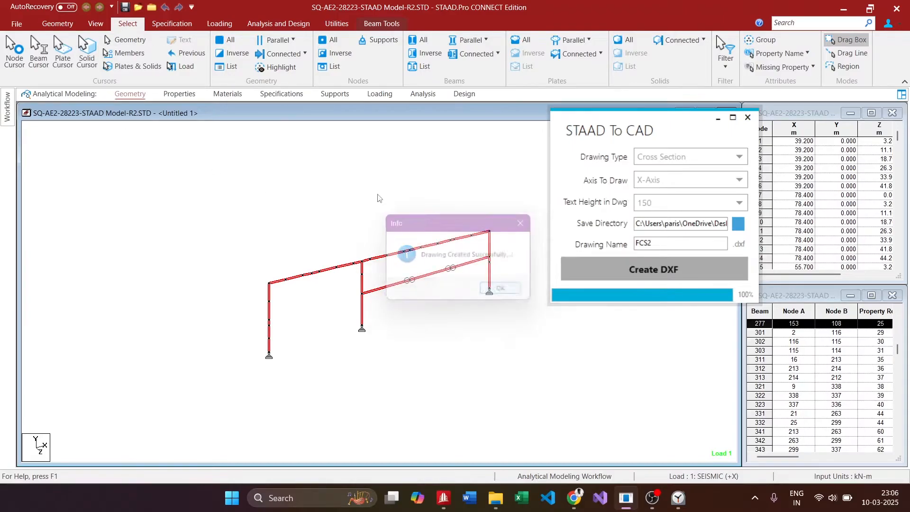
# Step: Redisplay the whole structure, select all members of the fourth transverse frame in plan, and show them in the isometric view
pyautogui.click(96, 25)
pyautogui.click(152, 47)
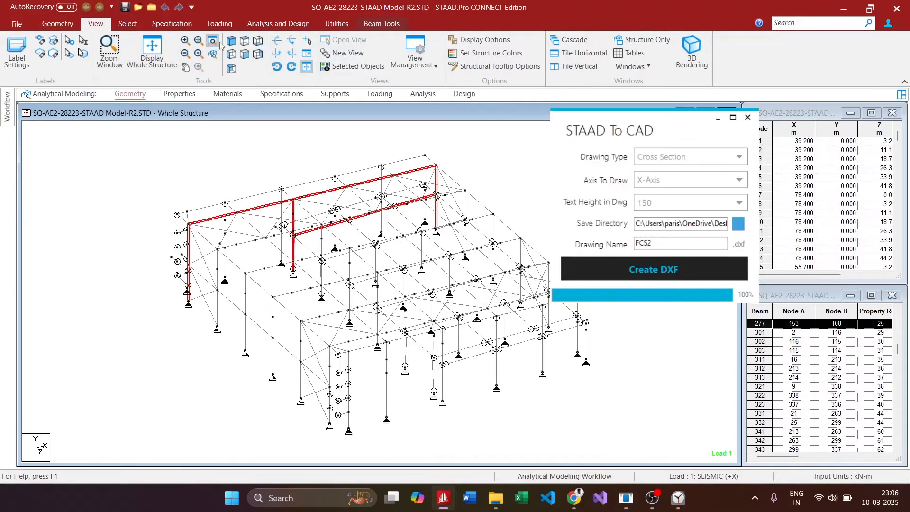
pyautogui.click(244, 41)
pyautogui.moveTo(366, 276); pyautogui.dragTo(308, 218, button='middle')
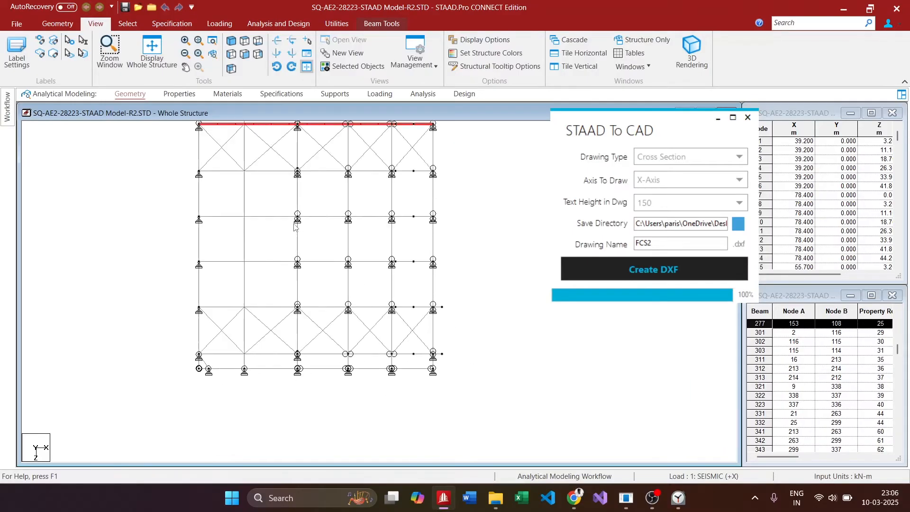
pyautogui.click(192, 218)
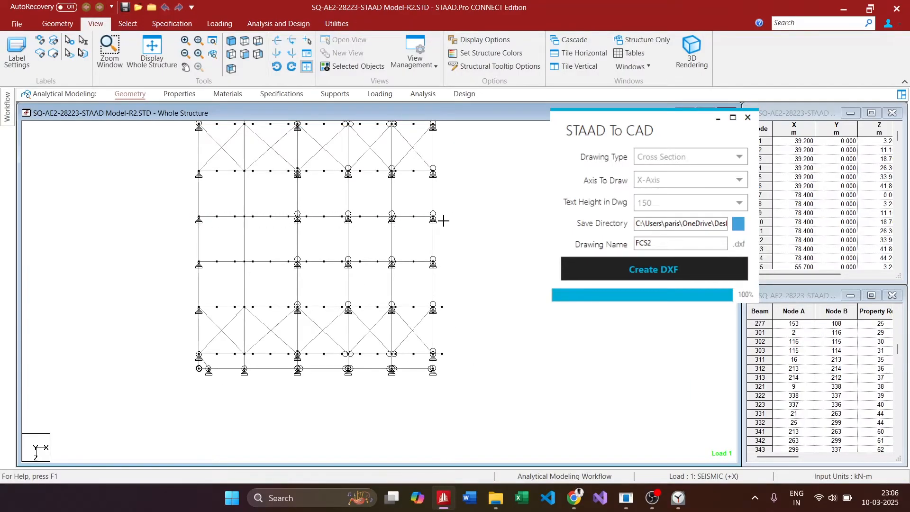
pyautogui.click(198, 217)
pyautogui.click(232, 41)
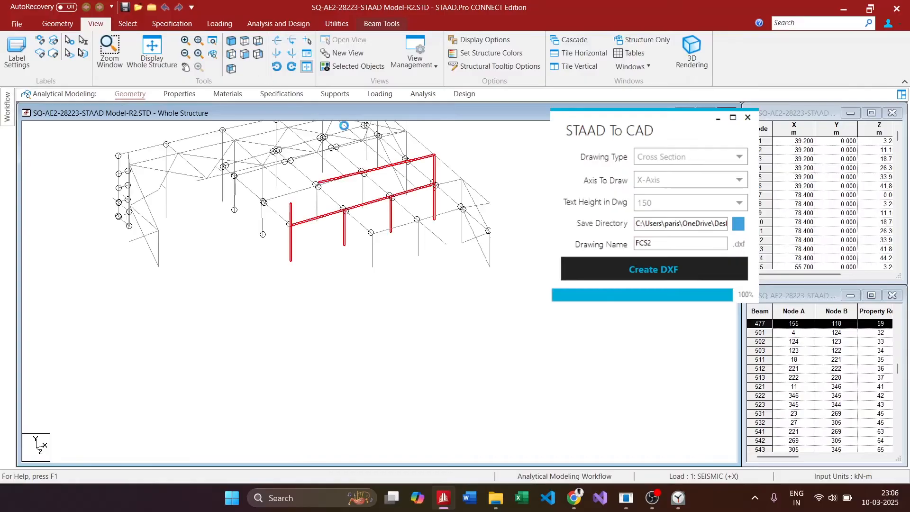
# Step: Name the drawing FCS3 and create the X-axis cross-section DXF of the selected fourth transverse frame
pyautogui.click(661, 240)
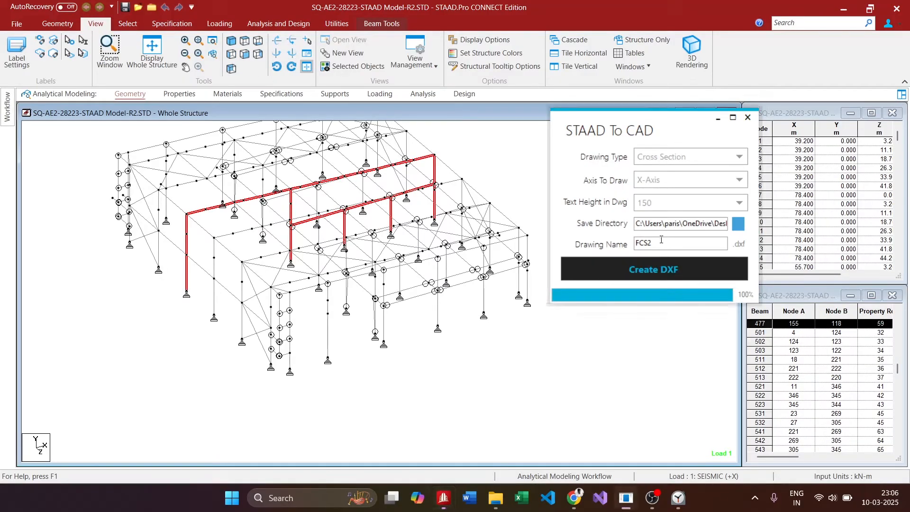
pyautogui.click(660, 263)
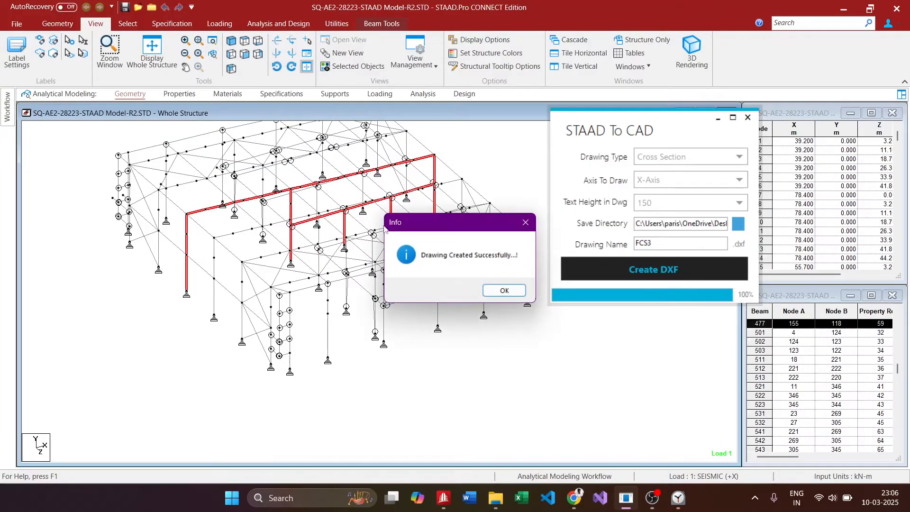
pyautogui.click(504, 290)
# Step: Select all members of the longitudinal side-wall frame at the lowest X line in plan and show them in the isometric view
pyautogui.click(244, 54)
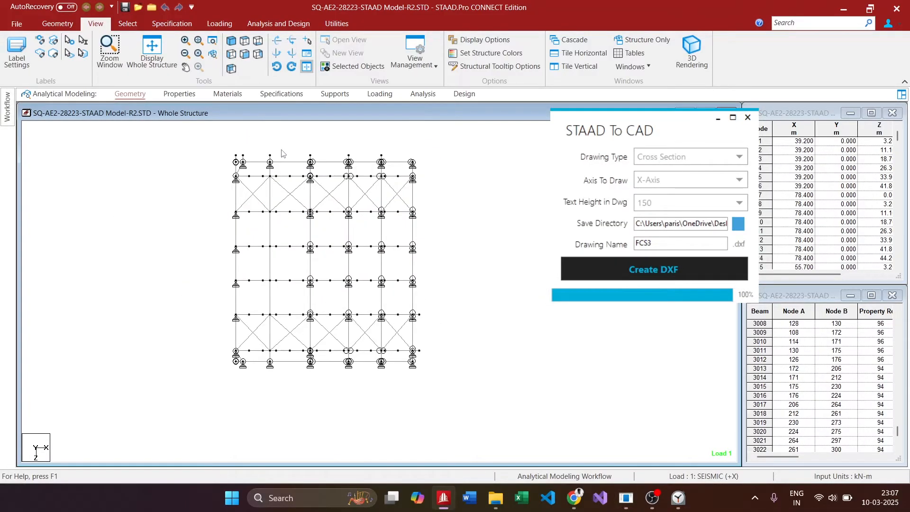
pyautogui.moveTo(207, 155); pyautogui.dragTo(237, 395)
pyautogui.click(231, 41)
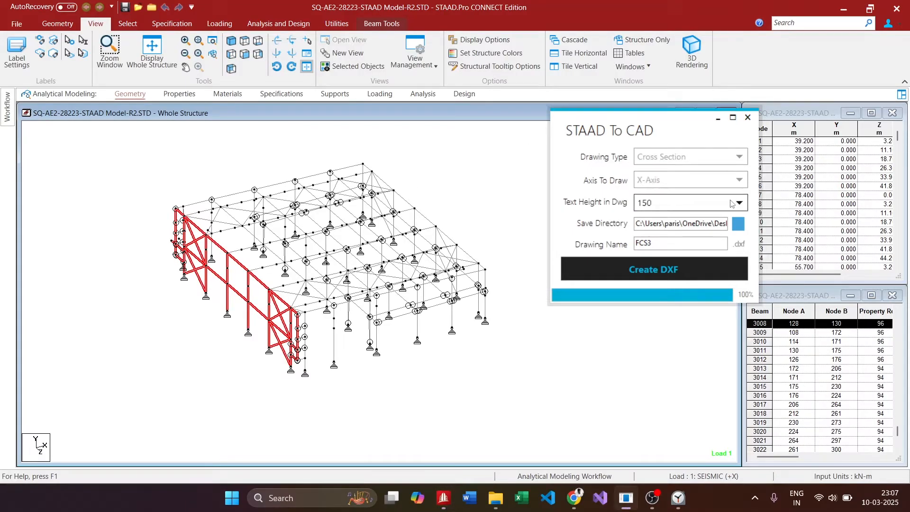
# Step: Set the axis to draw to Z-Axis and create the selected side-wall frame's cross-section DXF named LCS1
pyautogui.click(735, 184)
pyautogui.click(707, 208)
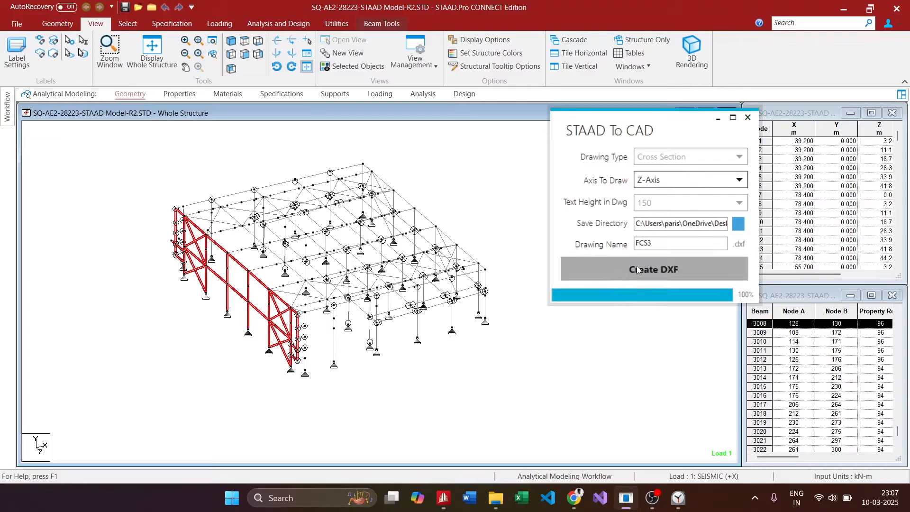
pyautogui.click(670, 242)
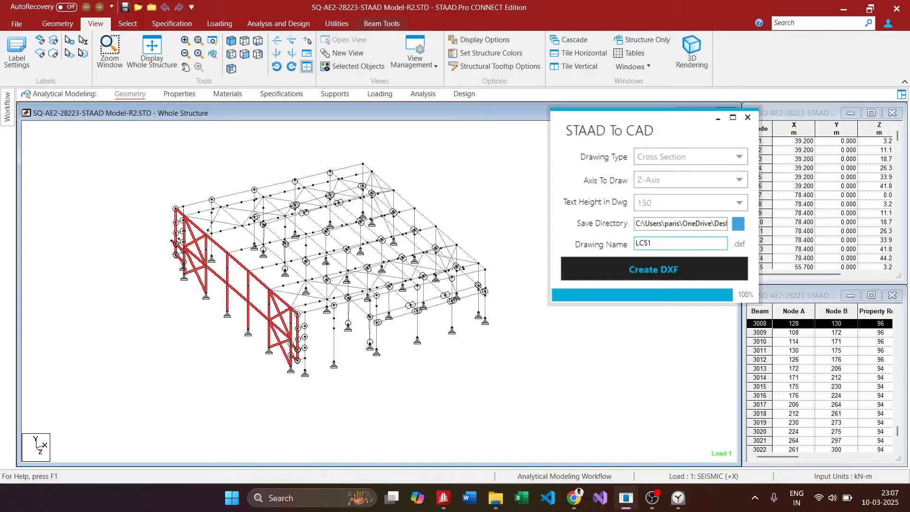
pyautogui.click(653, 271)
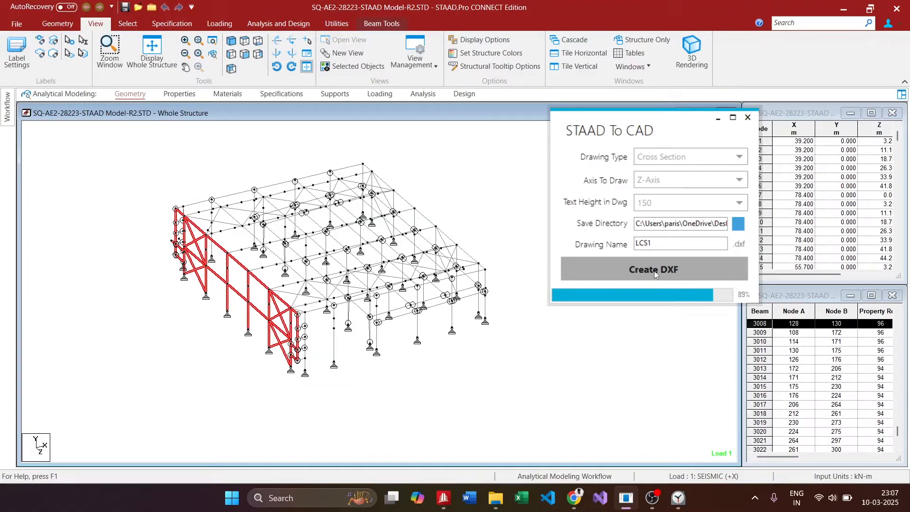
pyautogui.click(505, 290)
# Step: Select all members along the middle longitudinal column line in plan and show them in the isometric view
pyautogui.click(244, 40)
pyautogui.click(309, 147)
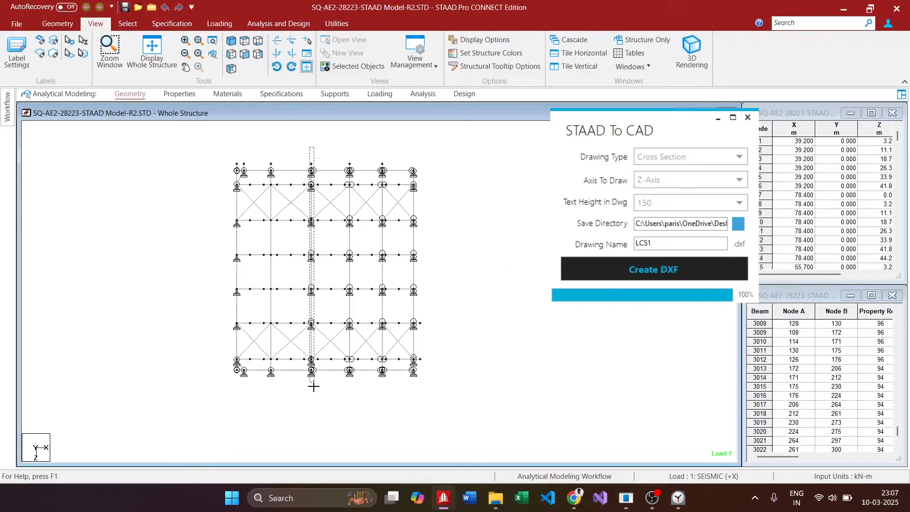
pyautogui.click(311, 406)
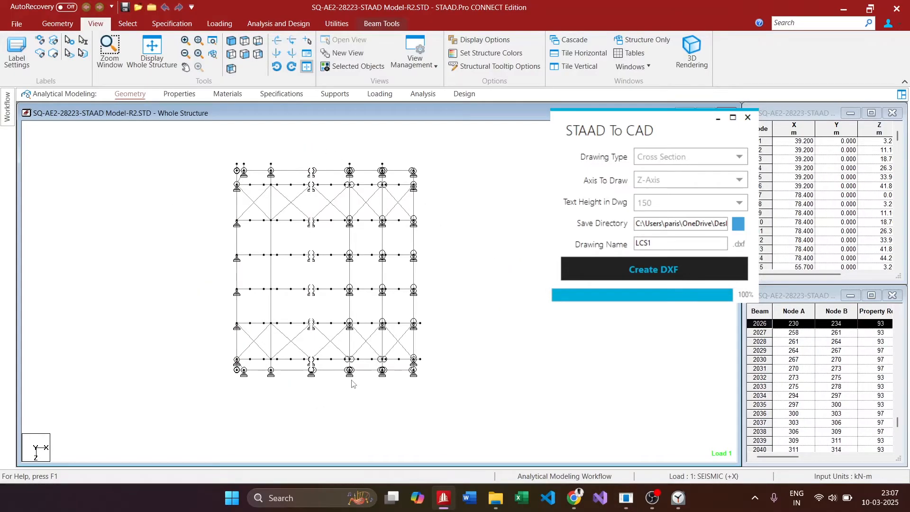
pyautogui.click(231, 41)
# Step: Name the drawing LCS2 and create the Z-axis cross-section DXF of the selected middle longitudinal frame
pyautogui.click(666, 245)
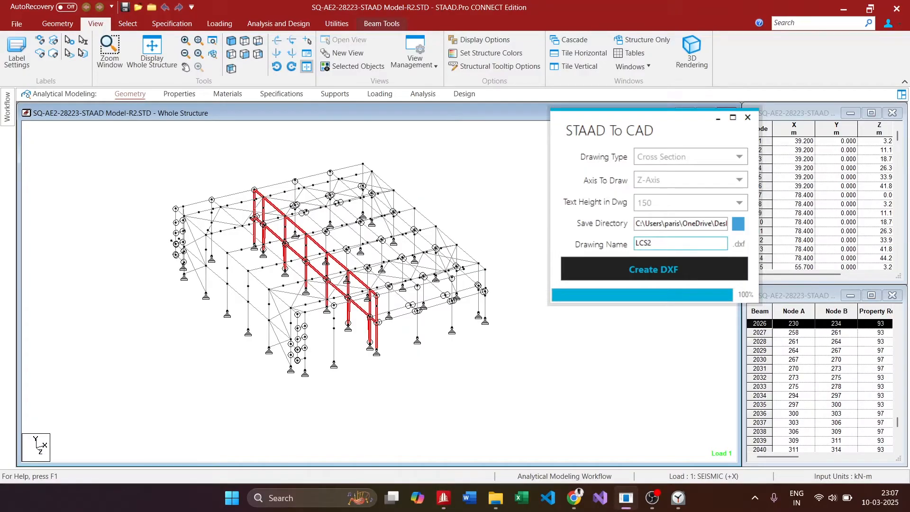
pyautogui.click(656, 267)
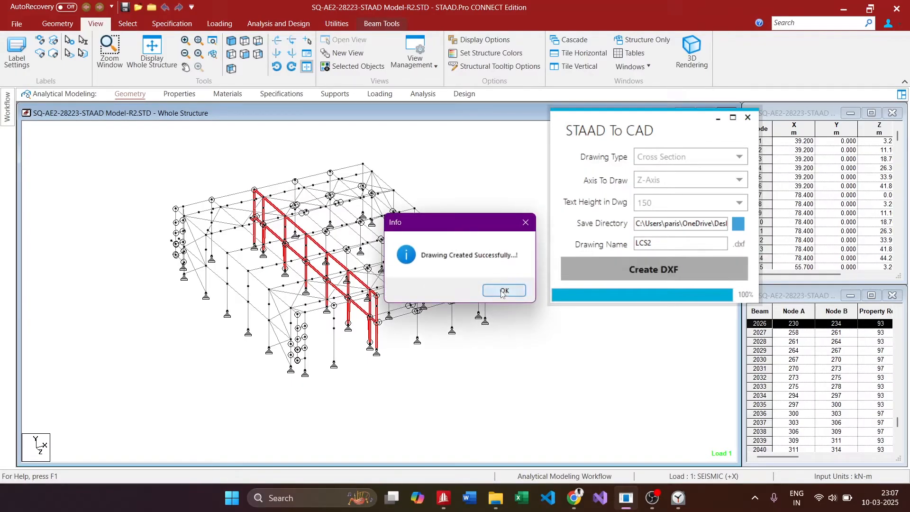
pyautogui.click(504, 291)
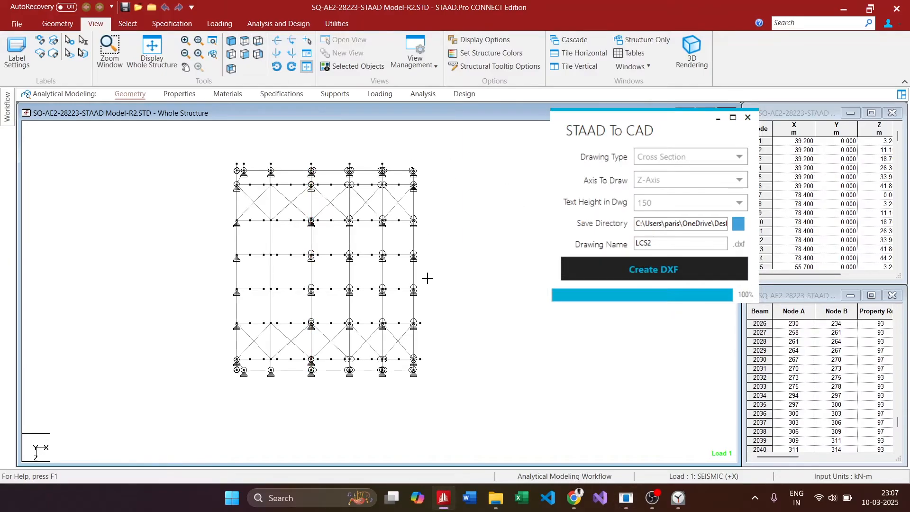
# Step: Select the longitudinal side-wall frame at the highest X line in plan and create its Z-axis cross-section DXF named LCS3
pyautogui.moveTo(412, 151); pyautogui.dragTo(416, 388)
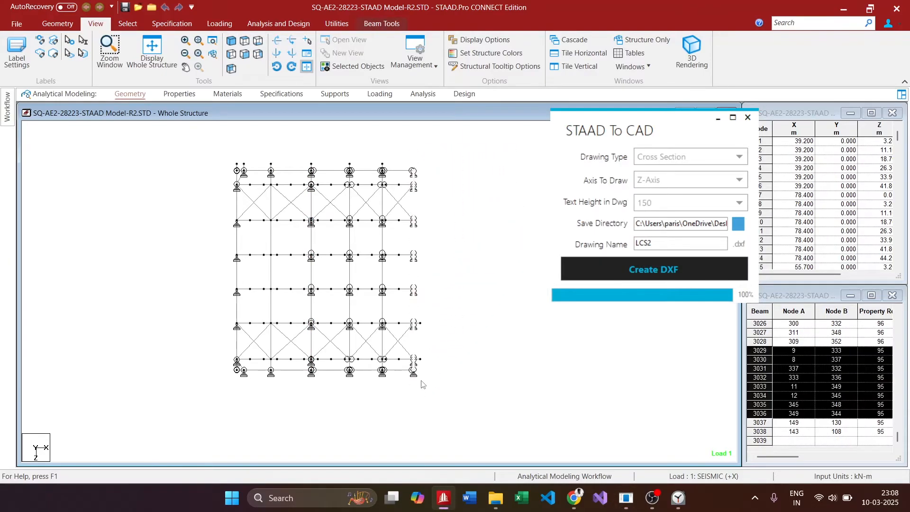
pyautogui.click(232, 42)
pyautogui.click(676, 245)
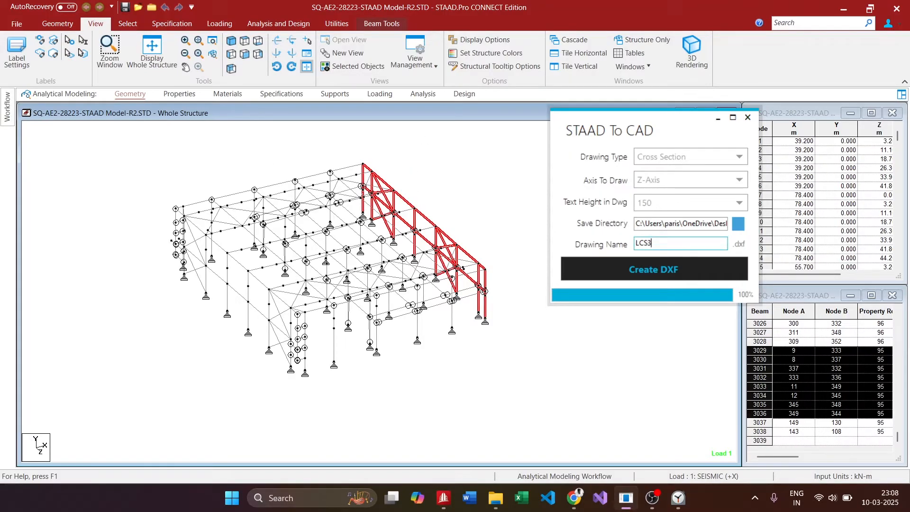
pyautogui.click(644, 264)
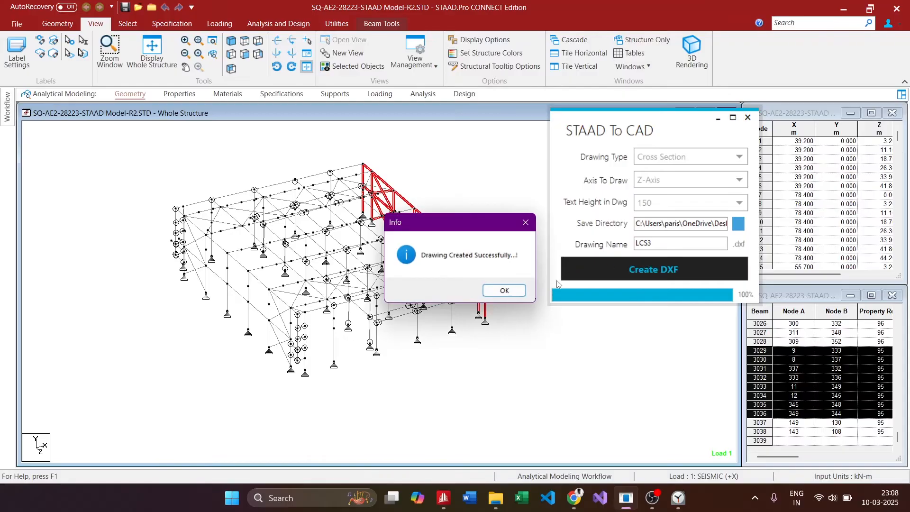
pyautogui.click(505, 291)
# Step: Select all beams at the mezzanine floor level in the front elevation and show them in the isometric view
pyautogui.click(245, 54)
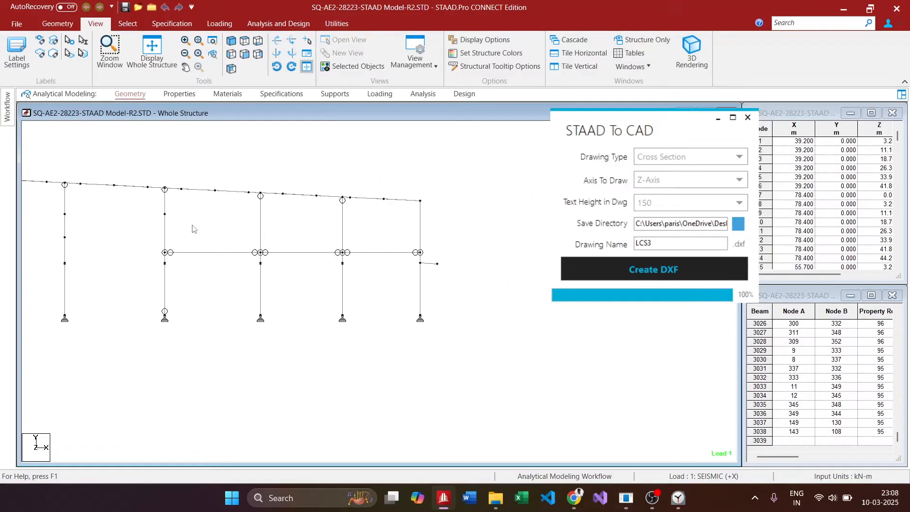
pyautogui.moveTo(152, 249); pyautogui.dragTo(448, 262)
pyautogui.click(237, 44)
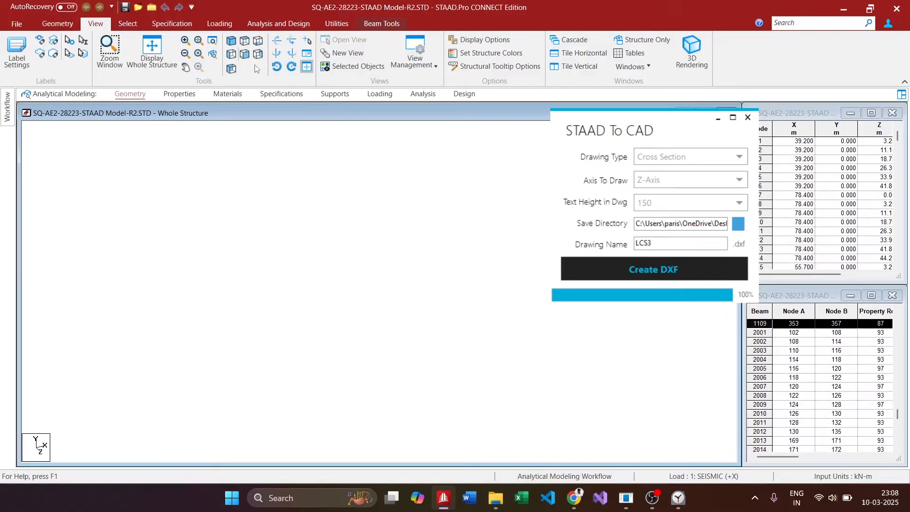
# Step: Set the drawing type to Plan and create the DXF of the selected mezzanine beams named MZP
pyautogui.click(692, 157)
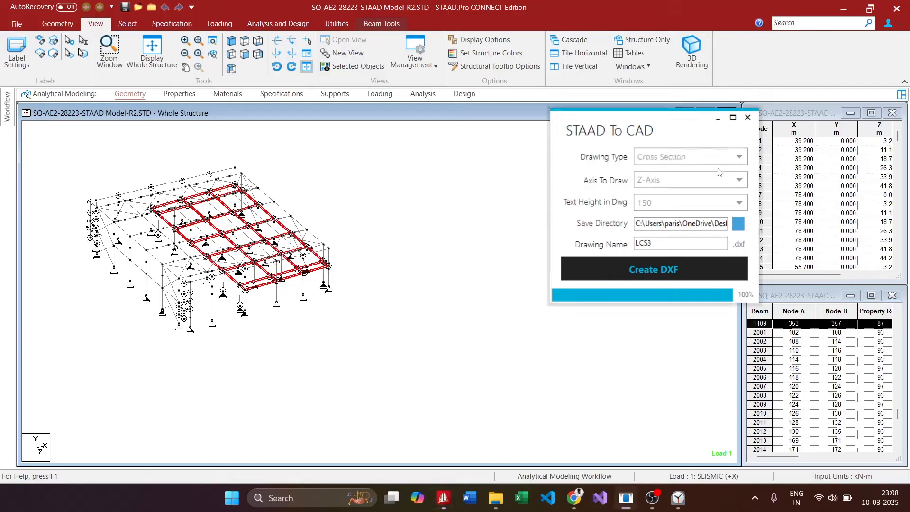
pyautogui.click(706, 157)
pyautogui.click(706, 186)
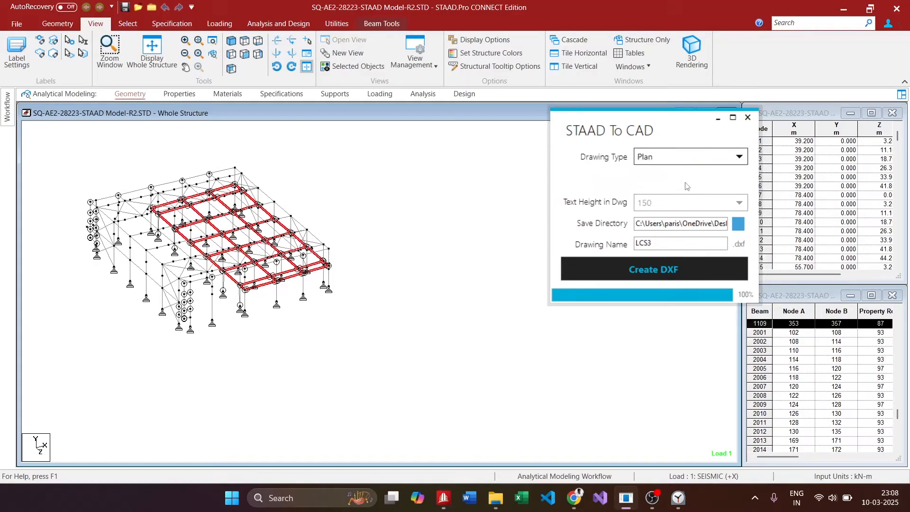
pyautogui.click(670, 275)
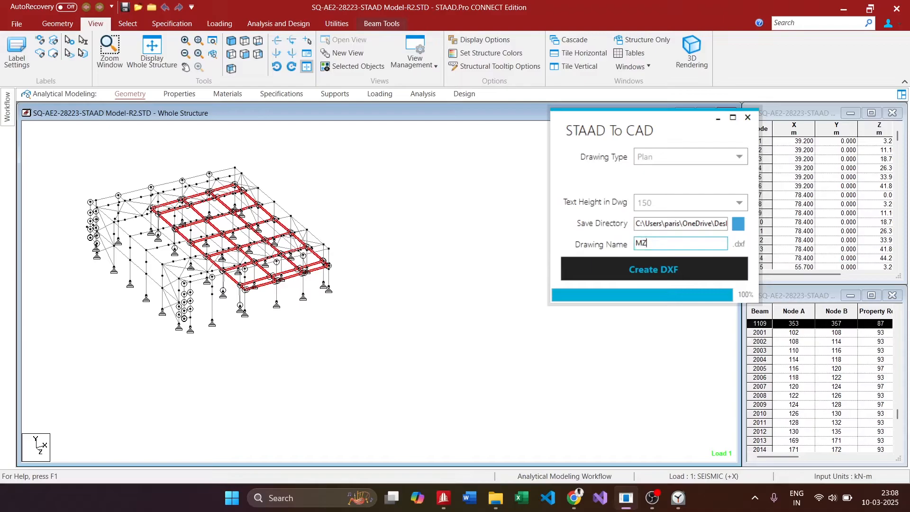
pyautogui.click(634, 270)
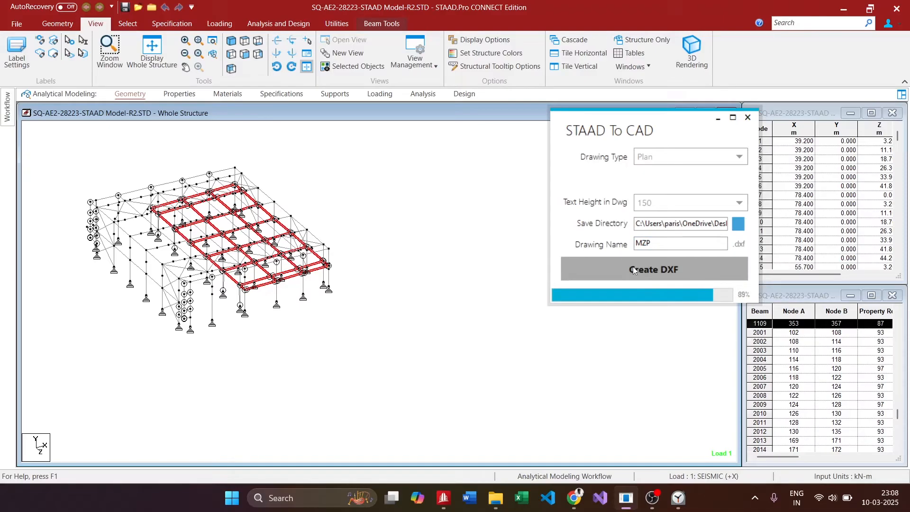
pyautogui.click(504, 290)
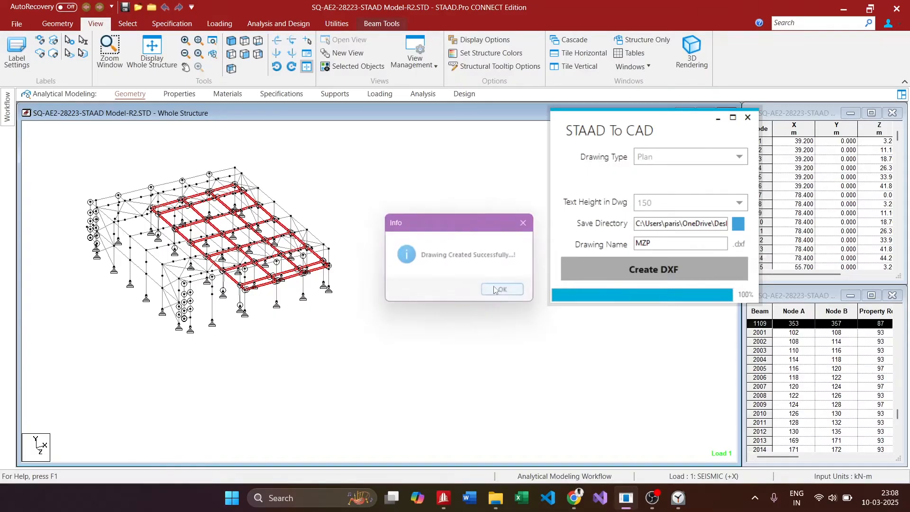
# Step: Select the roof-level members in the front elevation and display only them as a new view in the active window
pyautogui.click(244, 56)
pyautogui.click(250, 158)
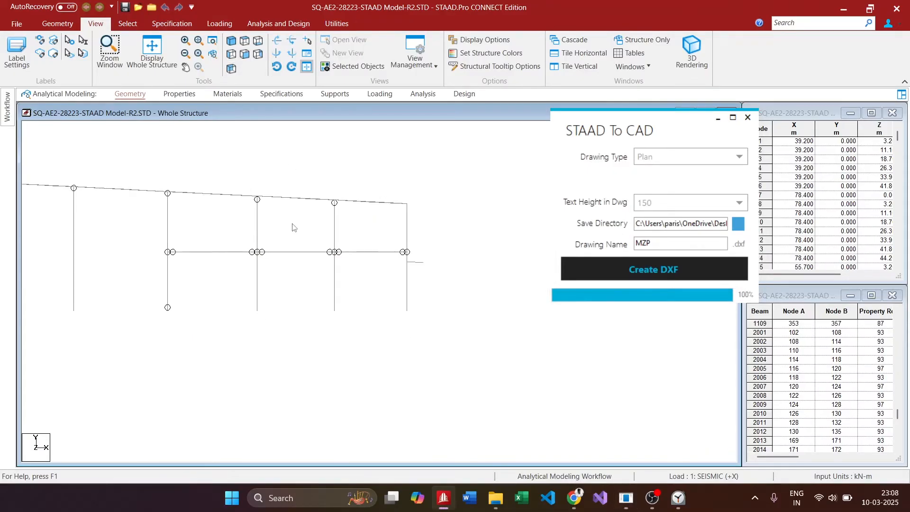
pyautogui.moveTo(406, 219); pyautogui.dragTo(410, 226)
pyautogui.rightClick(351, 227)
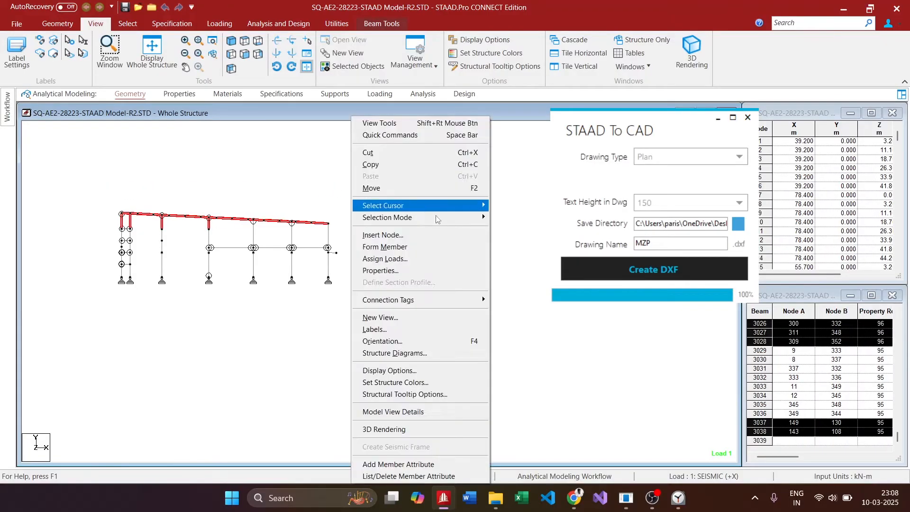
pyautogui.click(417, 318)
pyautogui.click(541, 276)
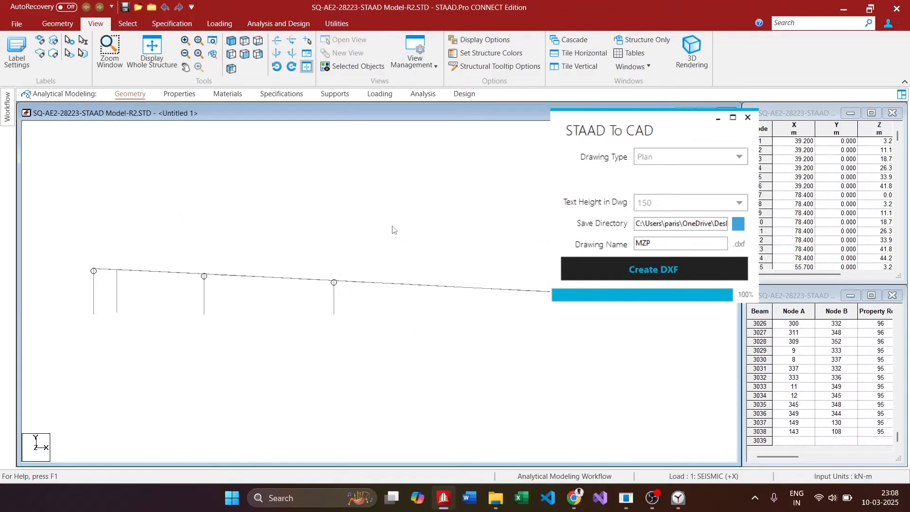
# Step: Select the column stubs below the roof, invert the beam selection and display only the roof members isometrically in the active window
pyautogui.scroll(-1, 270, 249)
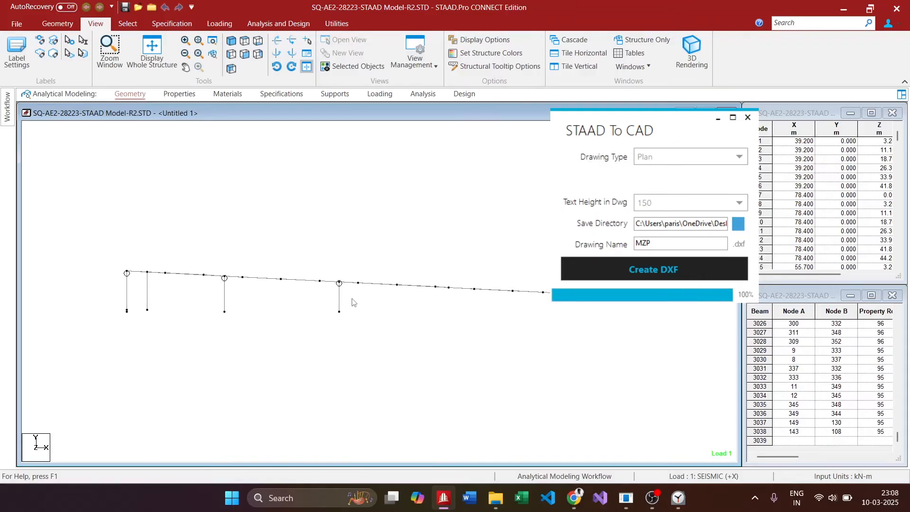
pyautogui.moveTo(328, 327); pyautogui.dragTo(328, 327)
pyautogui.moveTo(245, 286); pyautogui.dragTo(121, 327)
pyautogui.click(231, 42)
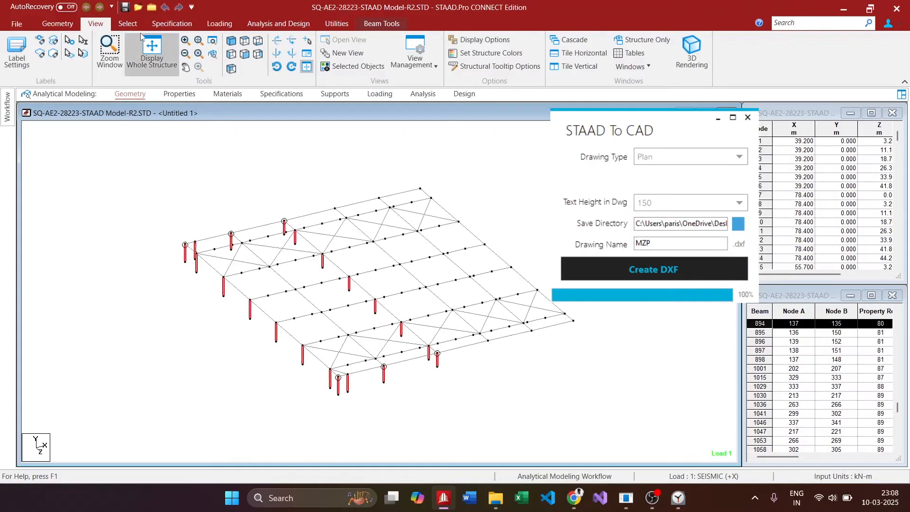
pyautogui.click(127, 23)
pyautogui.click(433, 53)
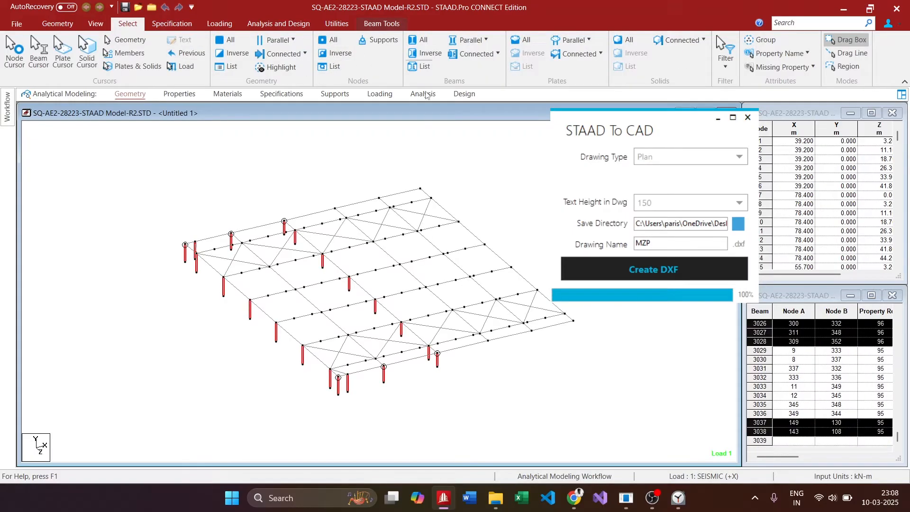
pyautogui.rightClick(481, 217)
pyautogui.click(508, 318)
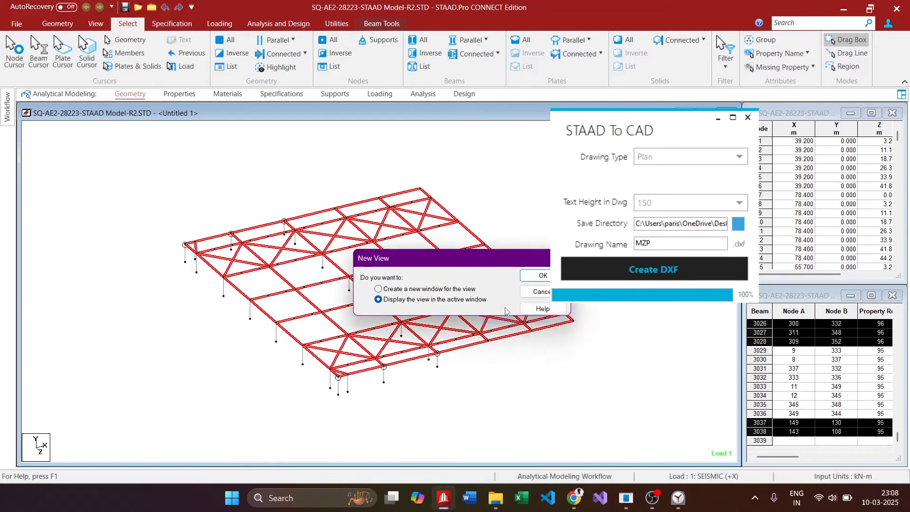
pyautogui.click(536, 277)
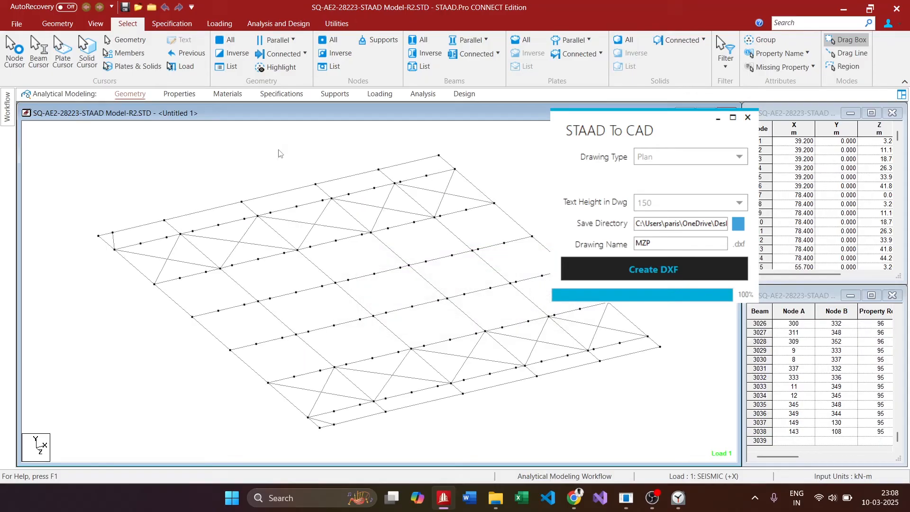
# Step: Select all the roof members and create their Plan DXF drawing named RFP
pyautogui.hotkey('ctrl', 'a')
pyautogui.click(672, 244)
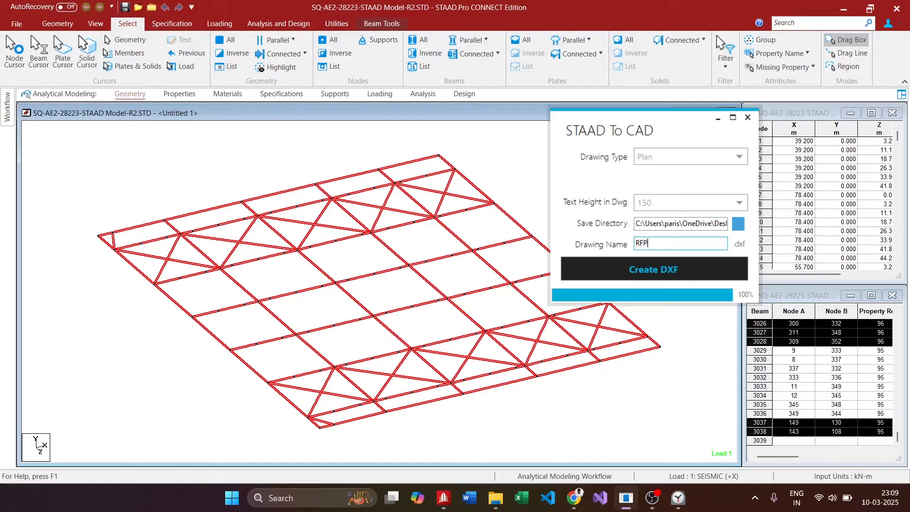
pyautogui.click(610, 263)
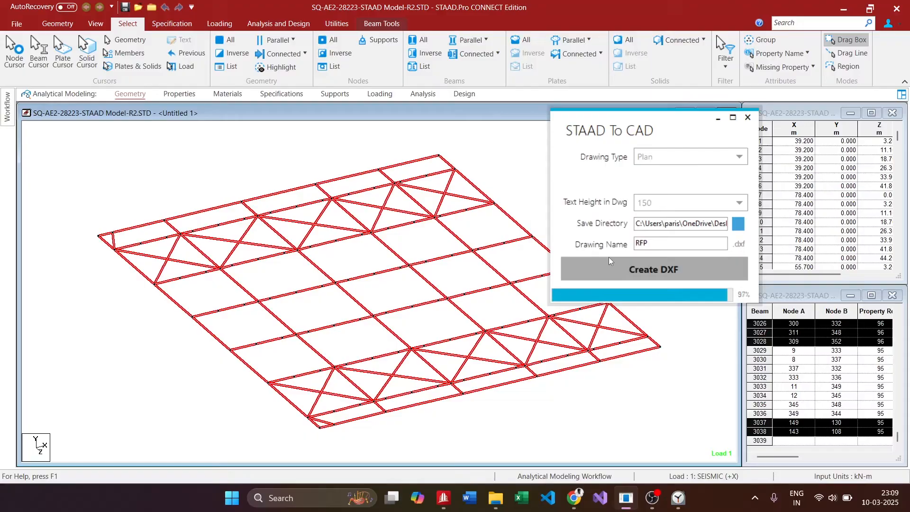
pyautogui.click(505, 291)
# Step: Close the STAAD To CAD tool, and pause and close the running stopwatch in the Clock app
pyautogui.moveTo(660, 132); pyautogui.dragTo(642, 132)
pyautogui.click(731, 117)
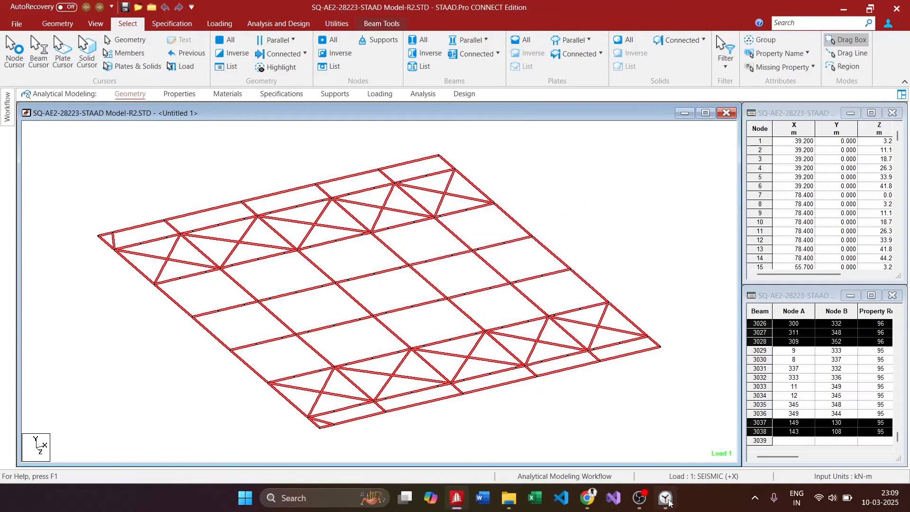
pyautogui.click(666, 498)
pyautogui.moveTo(158, 110); pyautogui.dragTo(213, 95)
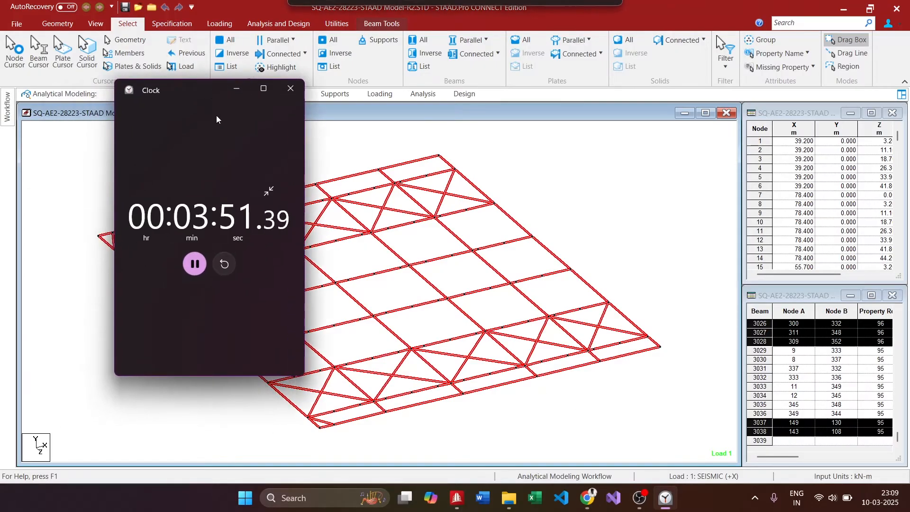
pyautogui.click(190, 269)
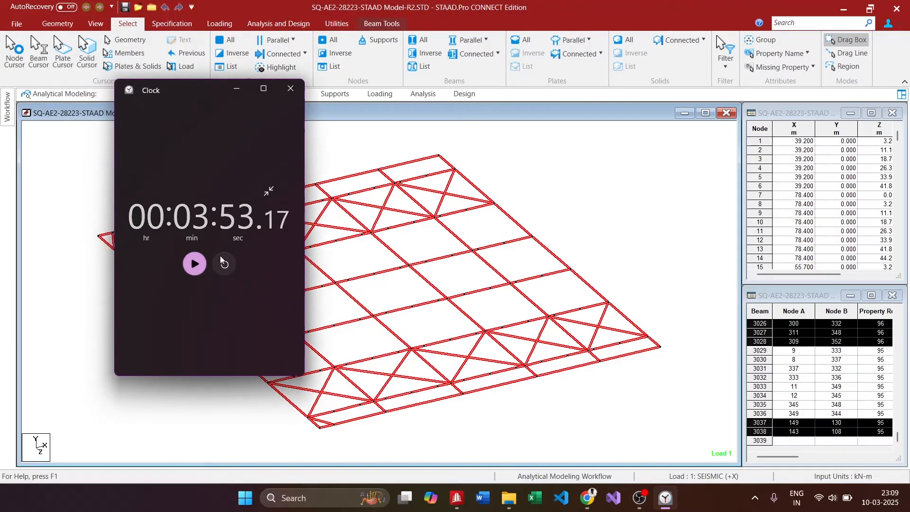
pyautogui.click(291, 88)
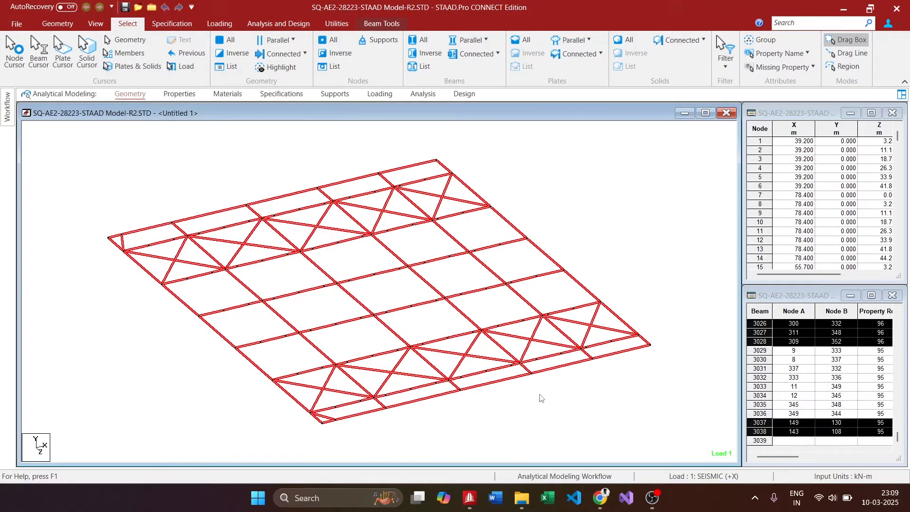
# Step: Switch to the Drawings folder on the desktop and open all its DXF files together in ZWCAD
pyautogui.press('super+d')
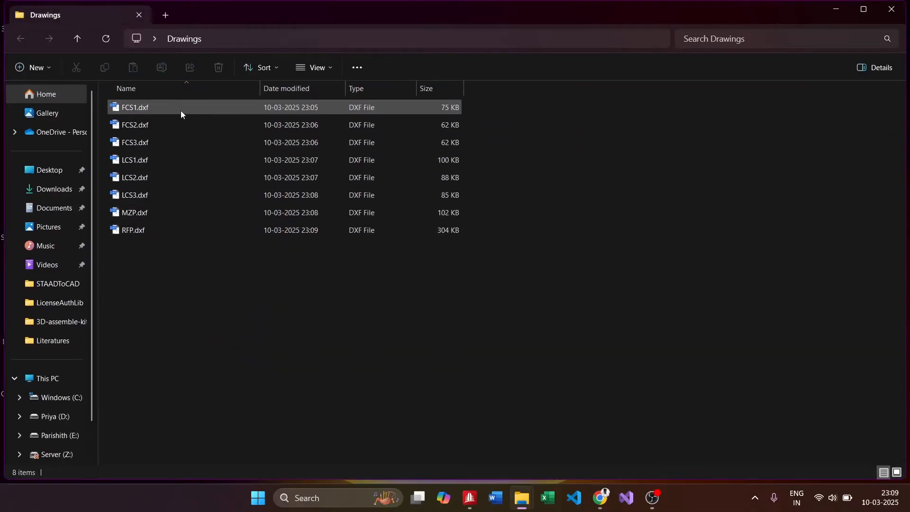
pyautogui.click(181, 113)
pyautogui.keyDown('shift'); pyautogui.click(169, 230); pyautogui.keyUp('shift')
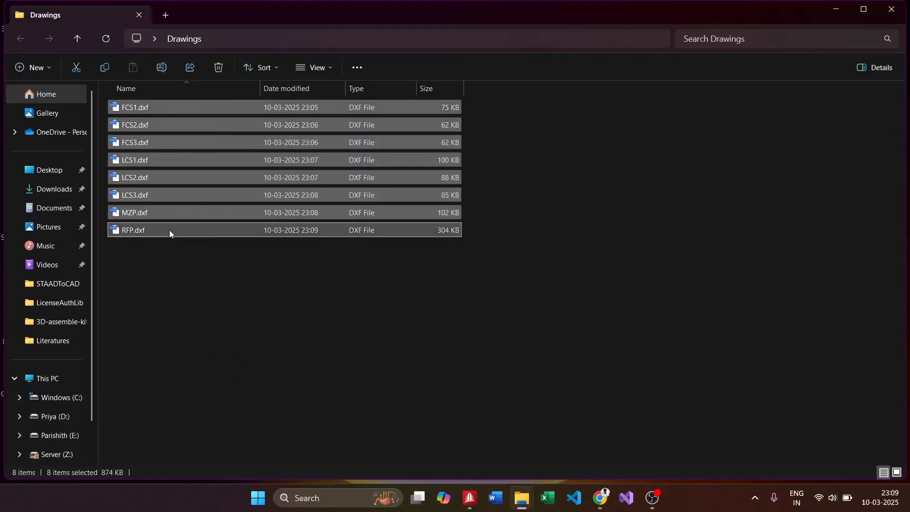
pyautogui.rightClick(170, 232)
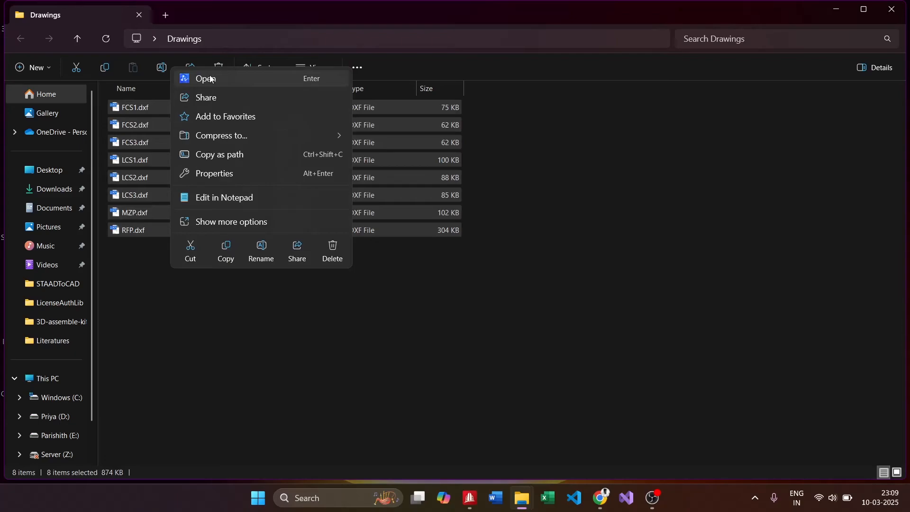
pyautogui.click(203, 77)
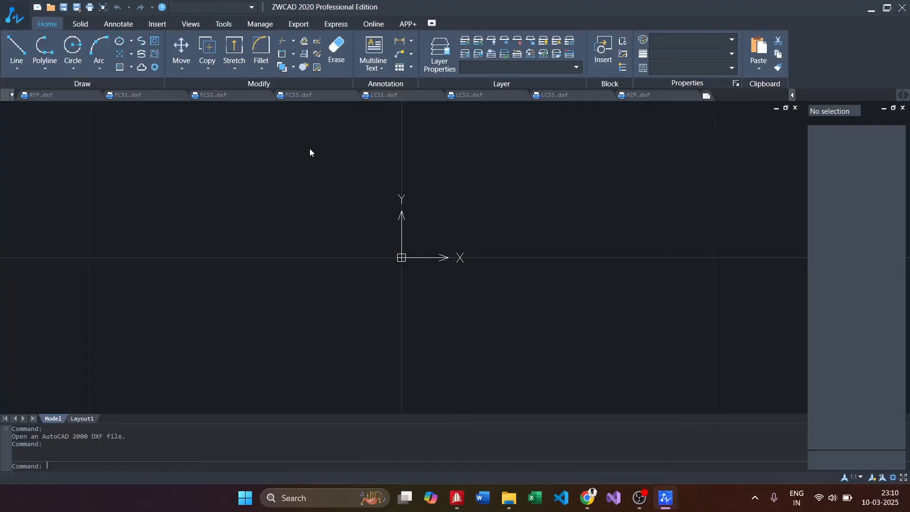
# Step: Examine the beam layout and section labels across the MZP.dxf mezzanine plan, and close the drawing without saving
pyautogui.write('Z')
pyautogui.press('Return')
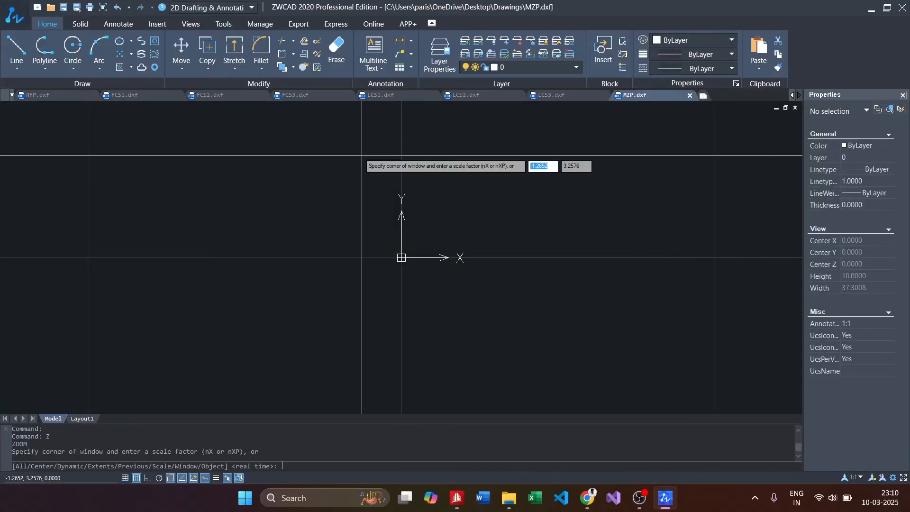
pyautogui.write('E')
pyautogui.press('Return')
pyautogui.scroll(10, 319, 176)
pyautogui.scroll(-5, 219, 175)
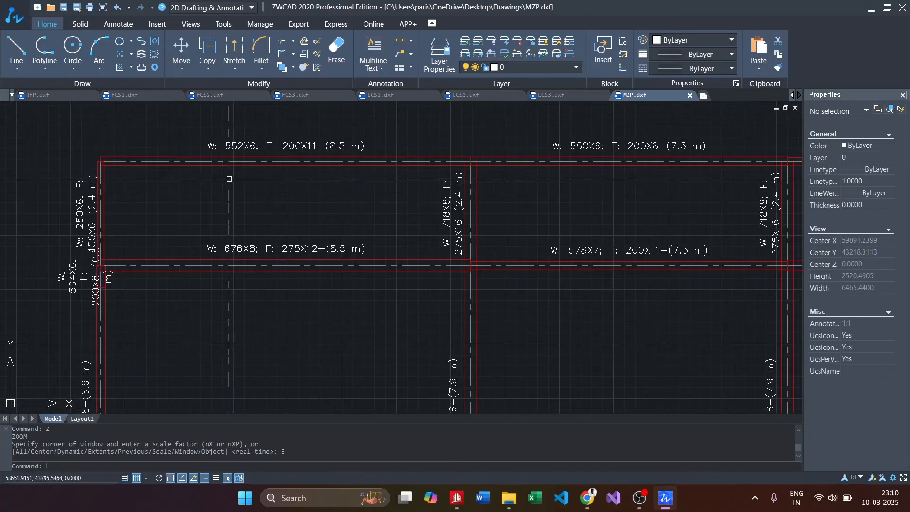
pyautogui.scroll(7, 416, 166)
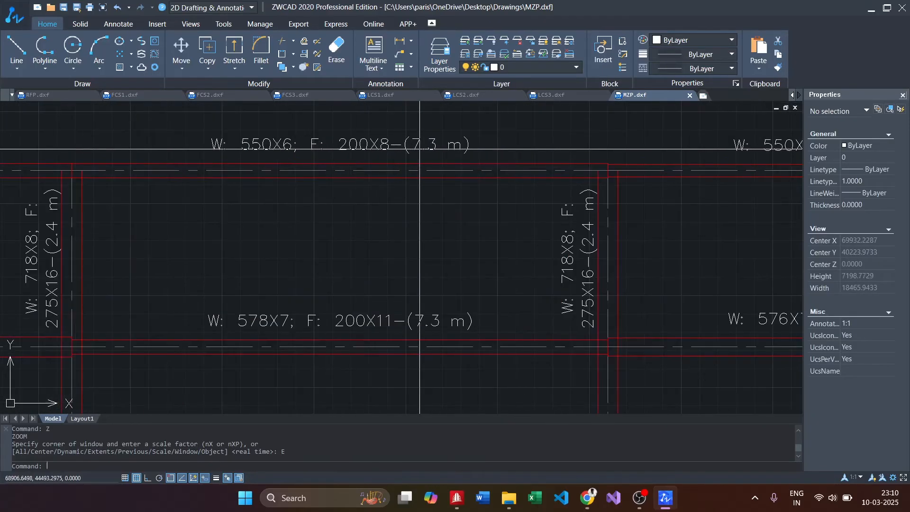
pyautogui.scroll(-4, 481, 163)
pyautogui.scroll(-3, 482, 163)
pyautogui.scroll(-7, 453, 304)
pyautogui.moveTo(454, 304); pyautogui.dragTo(402, 178, button='middle')
pyautogui.moveTo(609, 395); pyautogui.dragTo(535, 222, button='middle')
pyautogui.scroll(8, 416, 281)
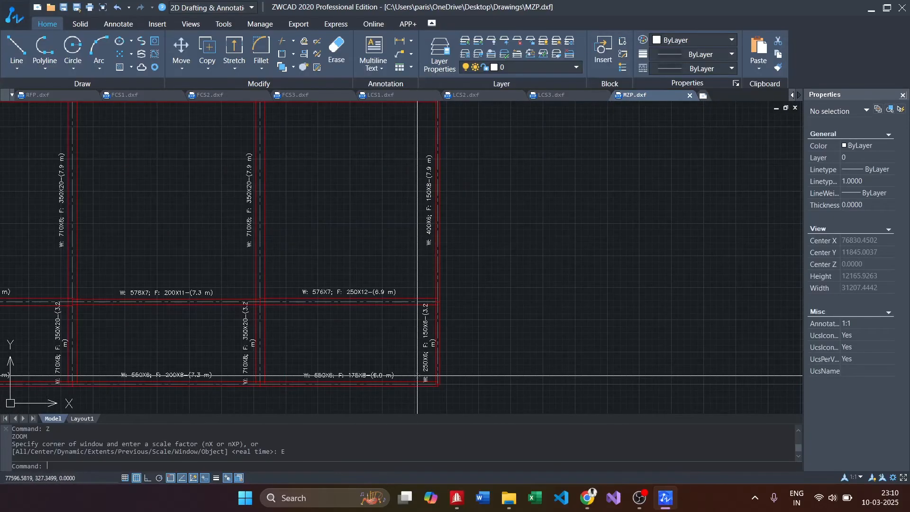
pyautogui.scroll(-4, 416, 280)
pyautogui.scroll(-7, 445, 284)
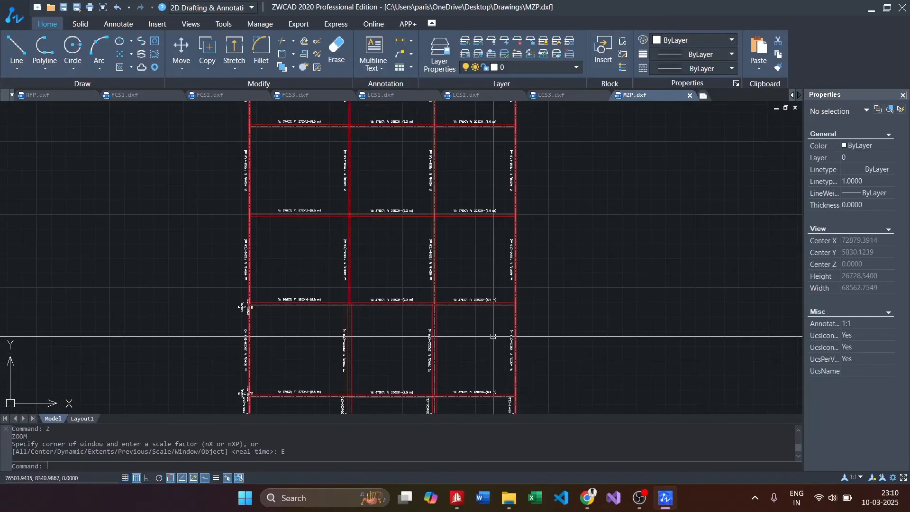
pyautogui.click(690, 96)
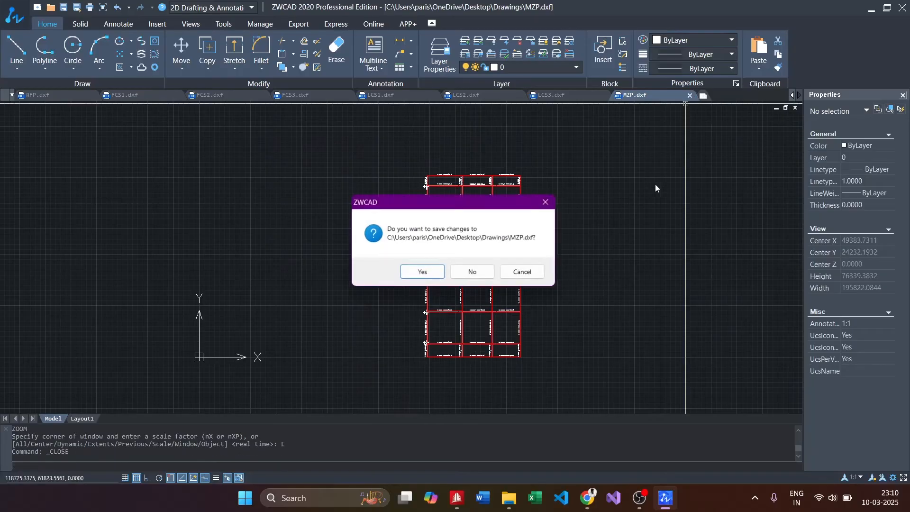
pyautogui.click(474, 274)
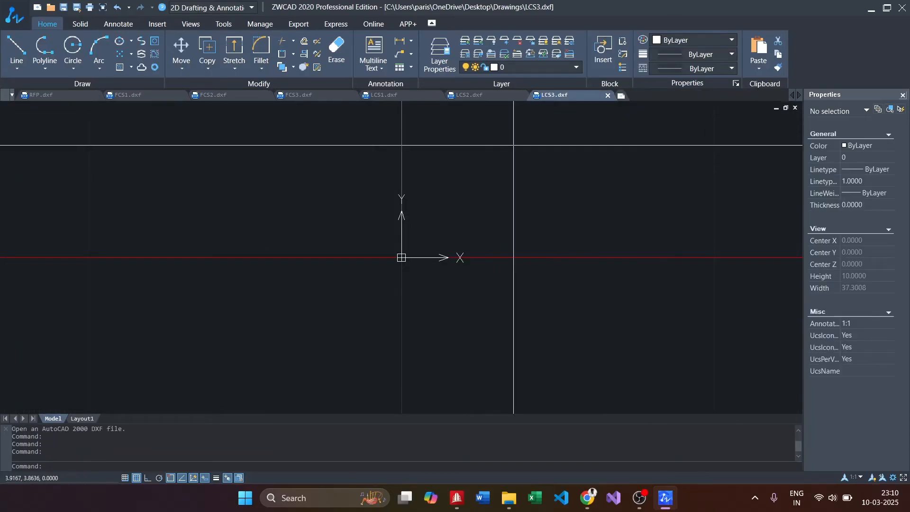
# Step: Examine the overall LCS3.dxf frame and the section labels on its cross-bracing, columns and mezzanine beams
pyautogui.write('Z')
pyautogui.press('Return')
pyautogui.write('E')
pyautogui.press('Return')
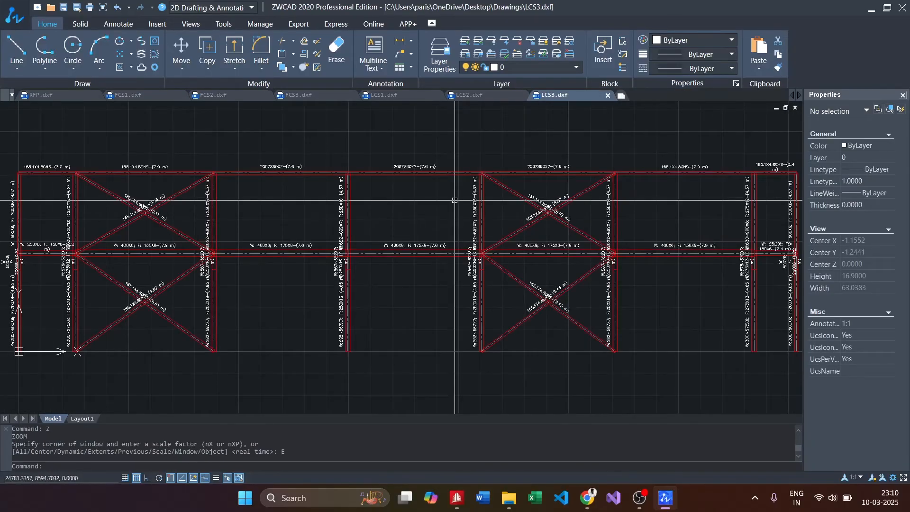
pyautogui.scroll(-2, 455, 201)
pyautogui.scroll(5, 266, 228)
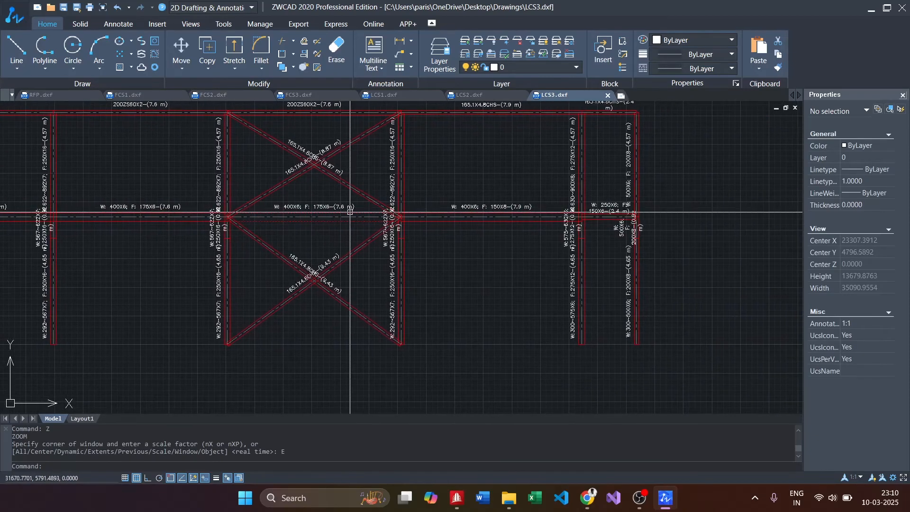
pyautogui.scroll(-3, 277, 210)
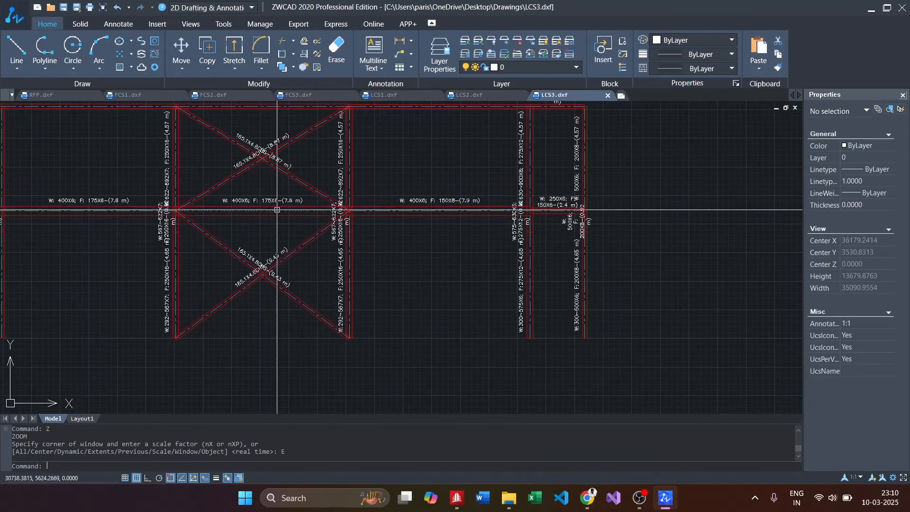
pyautogui.scroll(3, 240, 198)
pyautogui.scroll(-3, 295, 163)
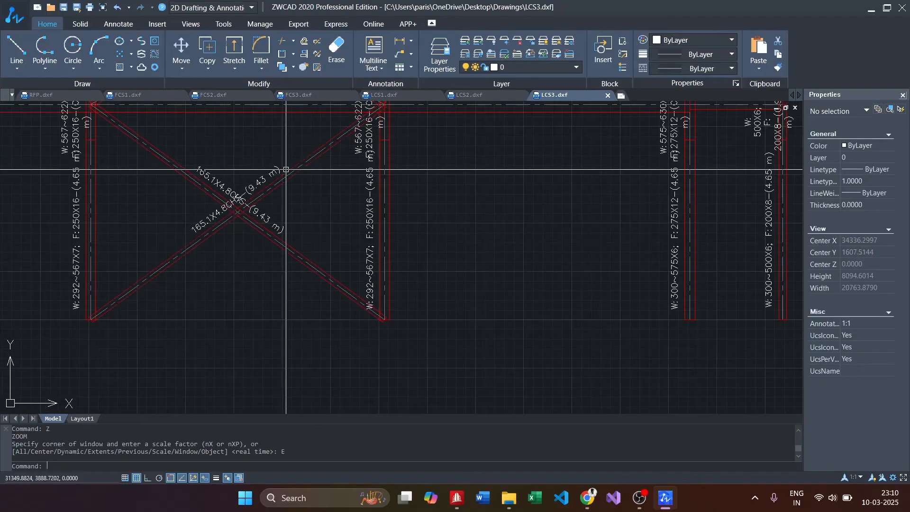
pyautogui.moveTo(304, 167); pyautogui.dragTo(290, 284, button='middle')
pyautogui.moveTo(294, 245); pyautogui.dragTo(305, 294, button='middle')
pyautogui.scroll(4, 264, 230)
pyautogui.scroll(-3, 266, 223)
# Step: Examine the eave members and end bays of the LCS3.dxf side-wall frame, and close the drawing without saving
pyautogui.moveTo(266, 223); pyautogui.dragTo(504, 224, button='middle')
pyautogui.moveTo(182, 209); pyautogui.dragTo(442, 191, button='middle')
pyautogui.scroll(2, 256, 166)
pyautogui.scroll(-3, 197, 172)
pyautogui.scroll(3, 194, 190)
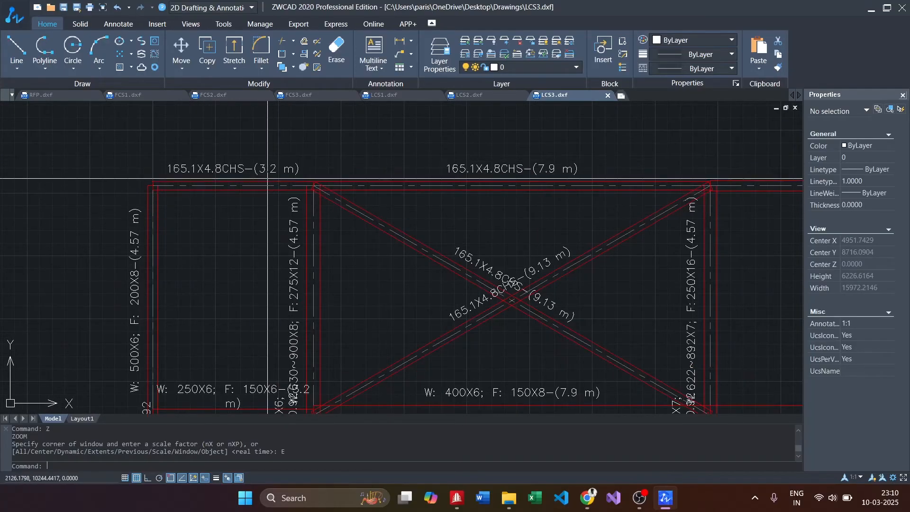
pyautogui.scroll(-3, 429, 173)
pyautogui.moveTo(541, 169); pyautogui.dragTo(263, 179, button='middle')
pyautogui.scroll(-1, 269, 176)
pyautogui.moveTo(495, 192); pyautogui.dragTo(218, 192, button='middle')
pyautogui.scroll(3, 489, 173)
pyautogui.scroll(-2, 455, 189)
pyautogui.moveTo(455, 189); pyautogui.dragTo(459, 210, button='middle')
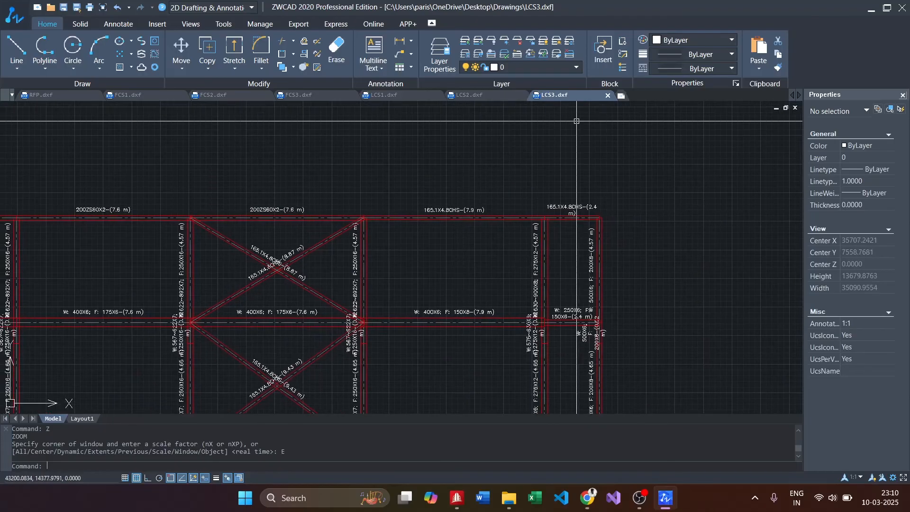
pyautogui.click(606, 96)
pyautogui.click(469, 269)
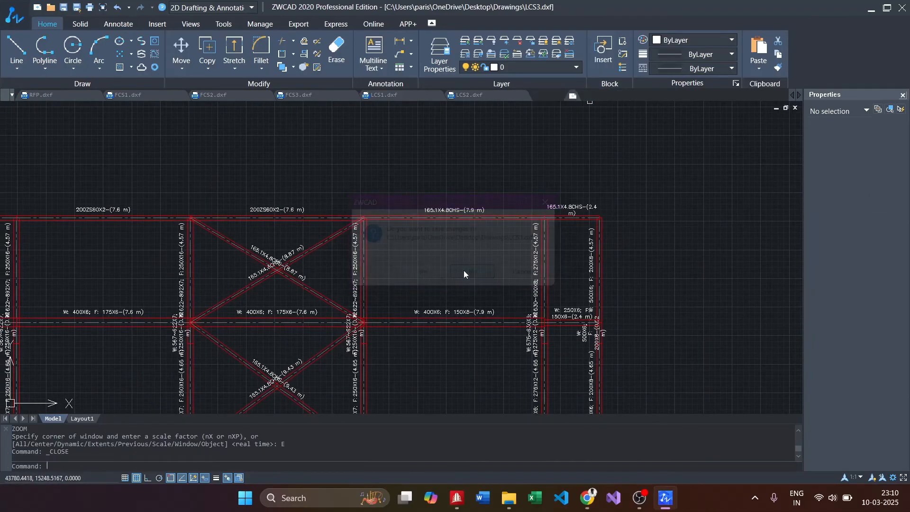
# Step: Fit the LCS2.dxf frame in view and examine the section labels on its first columns, tapered members and mezzanine beams
pyautogui.write('Z')
pyautogui.press('Return')
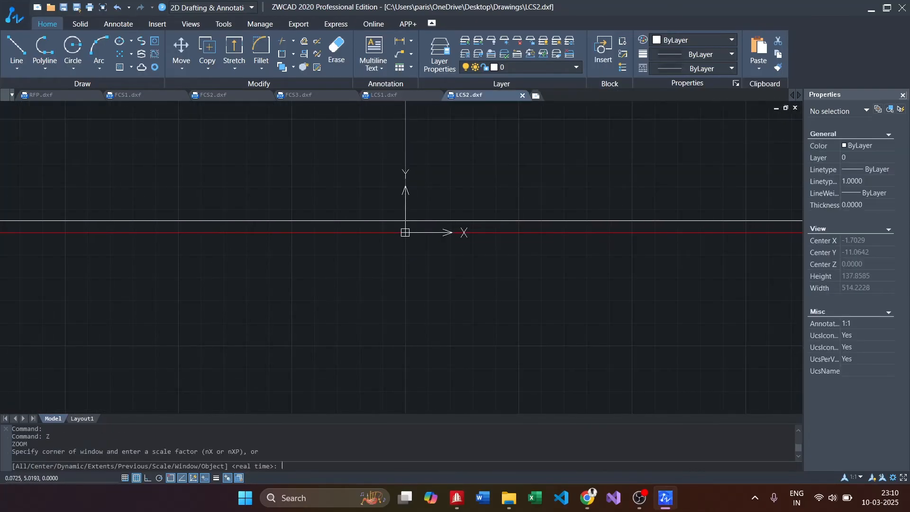
pyautogui.write('E')
pyautogui.press('Return')
pyautogui.moveTo(566, 239)
pyautogui.mouseDown(button='middle')
pyautogui.moveTo(614, 184)
pyautogui.moveTo(654, 159)
pyautogui.mouseUp(button='middle')
pyautogui.scroll(5, 111, 234)
pyautogui.moveTo(272, 192); pyautogui.dragTo(251, 246, button='middle')
pyautogui.scroll(-1, 283, 221)
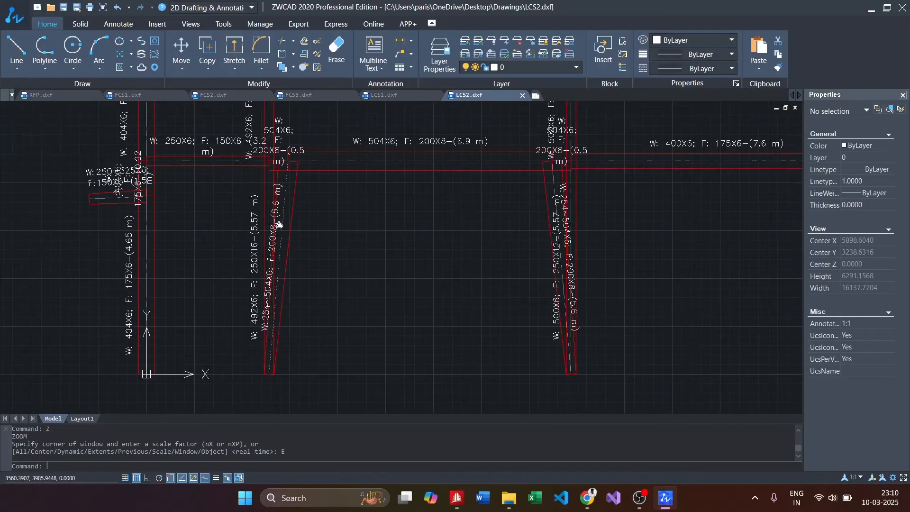
pyautogui.moveTo(285, 221); pyautogui.dragTo(127, 253, button='middle')
pyautogui.scroll(-2, 275, 189)
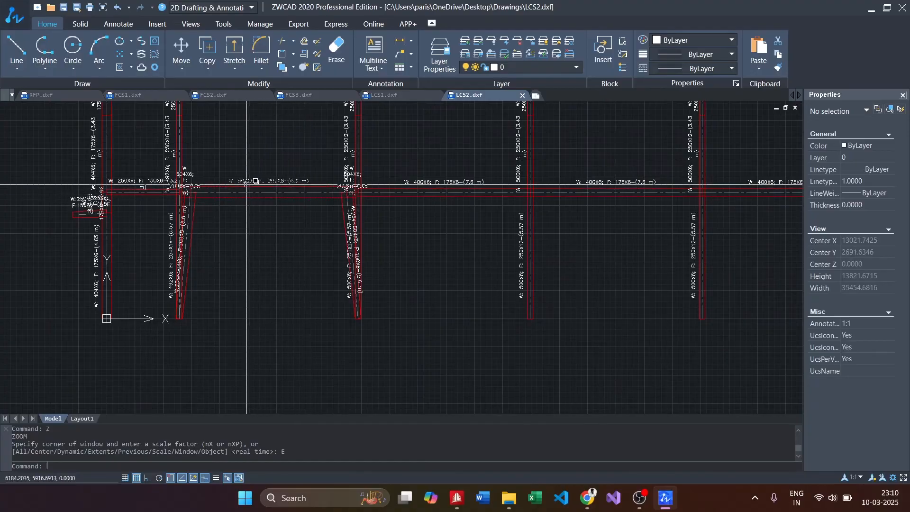
# Step: Examine the remaining bays and far end of the LCS2.dxf frame, and close the drawing without saving
pyautogui.moveTo(432, 191); pyautogui.dragTo(106, 198, button='middle')
pyautogui.scroll(-2, 262, 186)
pyautogui.moveTo(262, 186); pyautogui.dragTo(221, 187, button='middle')
pyautogui.scroll(-1, 221, 187)
pyautogui.scroll(3, 358, 138)
pyautogui.moveTo(358, 138); pyautogui.dragTo(279, 183, button='middle')
pyautogui.scroll(-3, 278, 182)
pyautogui.click(523, 95)
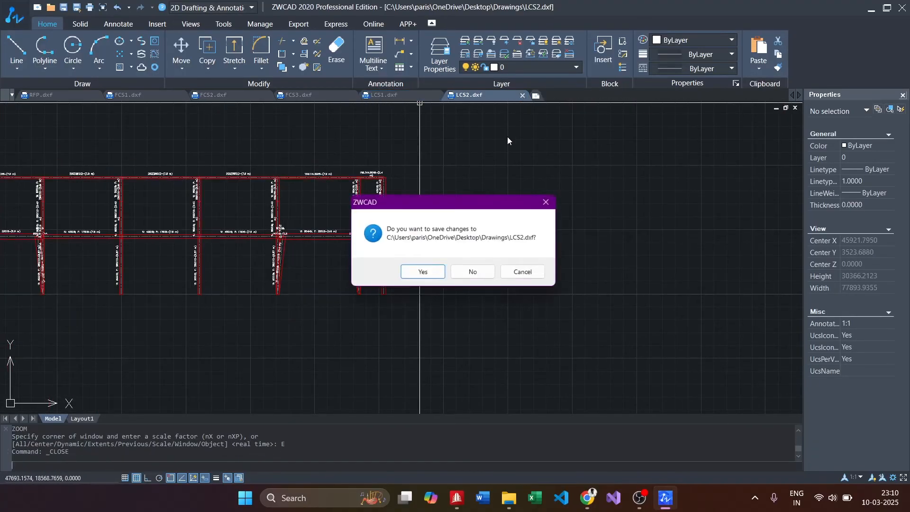
pyautogui.click(475, 274)
# Step: Fit the LCS1.dxf frame in view and examine the section labels on its cross-braced first bay, columns and horizontal members
pyautogui.write('z')
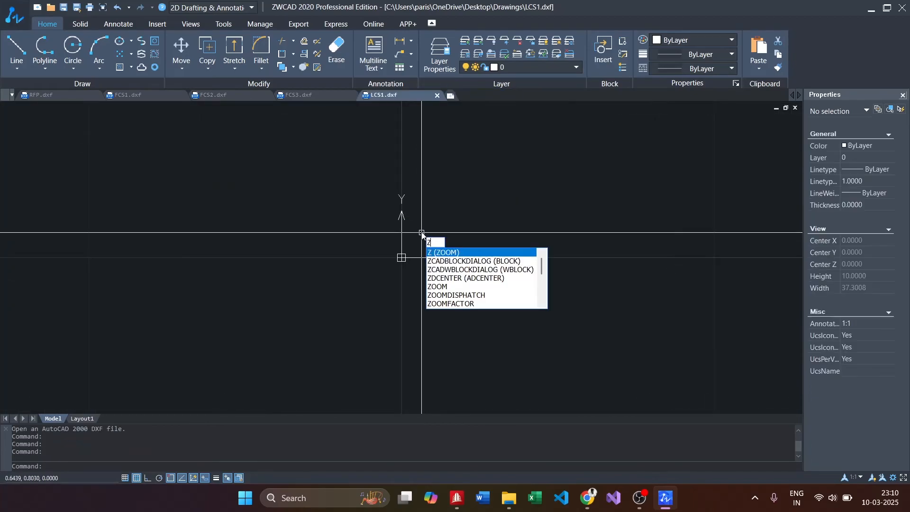
pyautogui.press('Return')
pyautogui.write('e')
pyautogui.press('Return')
pyautogui.scroll(-3, 284, 205)
pyautogui.scroll(6, 245, 170)
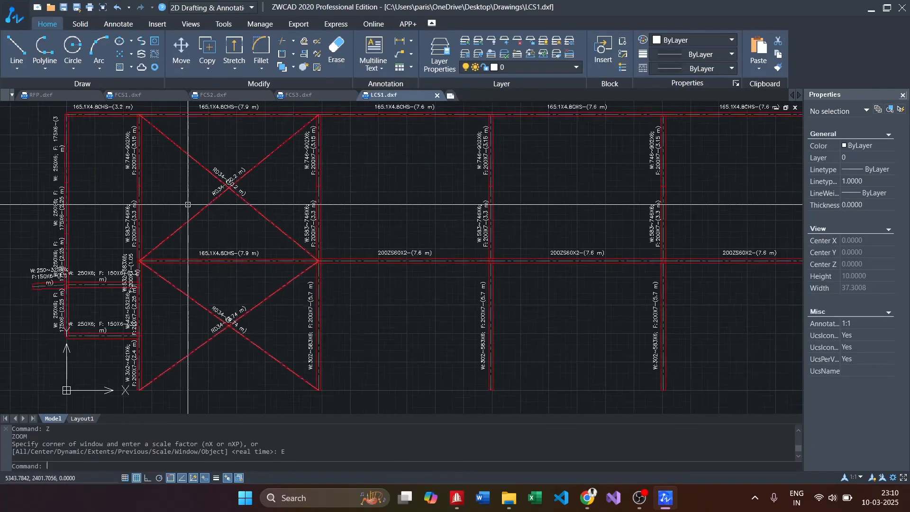
pyautogui.scroll(-3, 252, 190)
pyautogui.scroll(5, 235, 183)
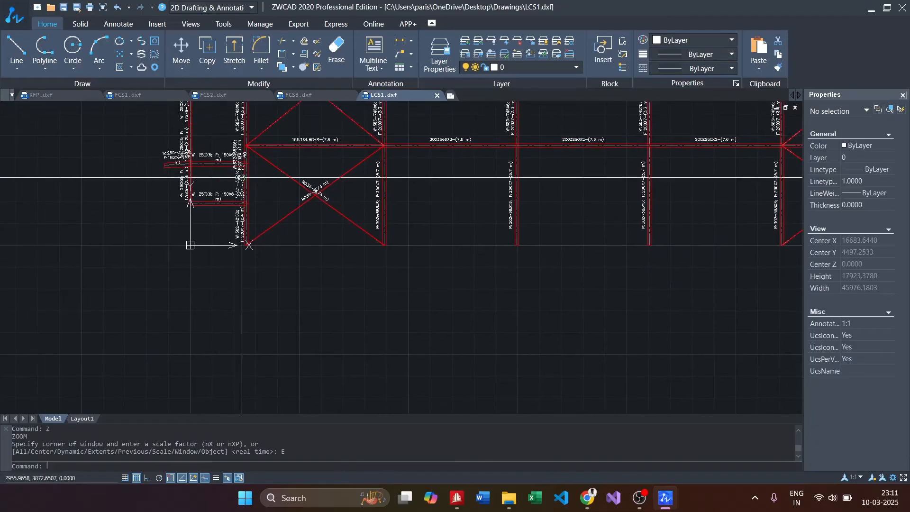
# Step: Examine the overall LCS1.dxf frame and its far braced end bay, and close the drawing without saving
pyautogui.scroll(-5, 236, 184)
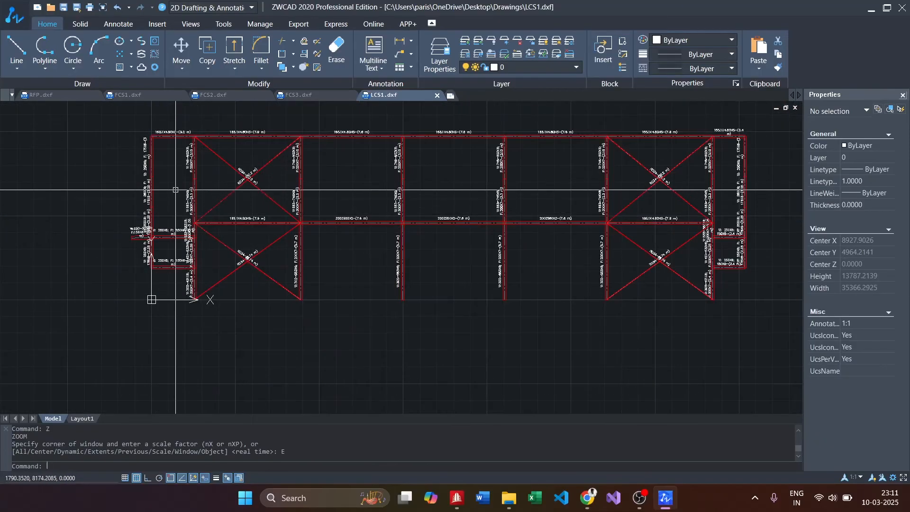
pyautogui.moveTo(721, 265); pyautogui.dragTo(580, 266, button='middle')
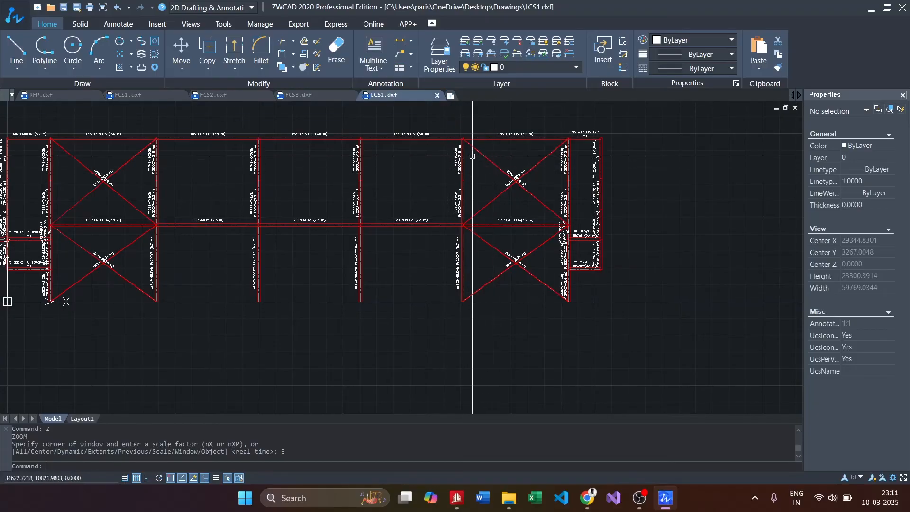
pyautogui.click(437, 96)
pyautogui.click(473, 273)
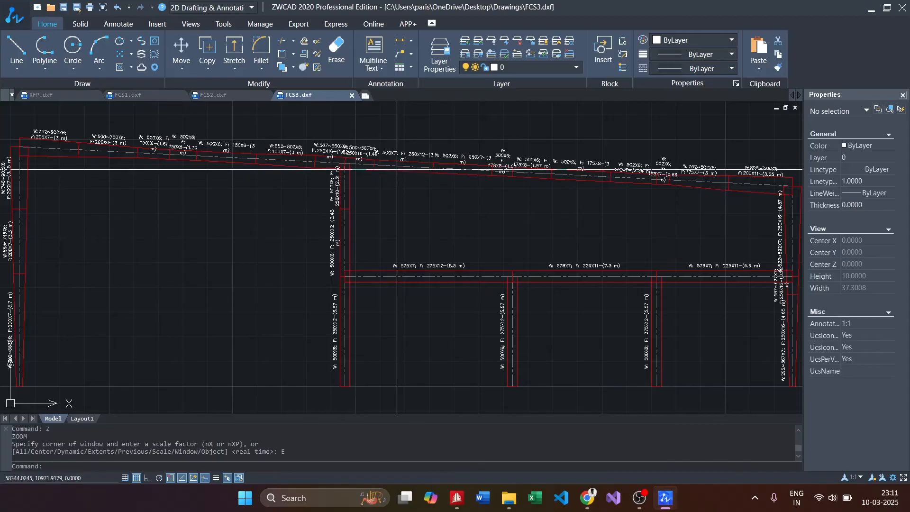
# Step: Examine the rafters, columns and mezzanine beams of the FCS3.dxf frame, and close the drawing without saving
pyautogui.scroll(-3, 393, 173)
pyautogui.click(351, 95)
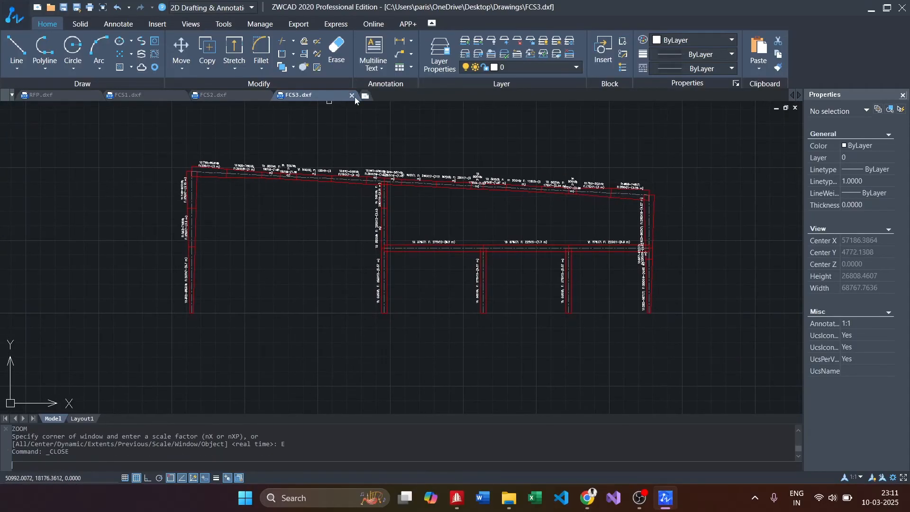
pyautogui.click(474, 272)
# Step: Fit the FCS2.dxf frame in view, examine its rafters, columns and mezzanine beam, and close the drawing without saving
pyautogui.write('z')
pyautogui.press('Return')
pyautogui.write('e')
pyautogui.press('Return')
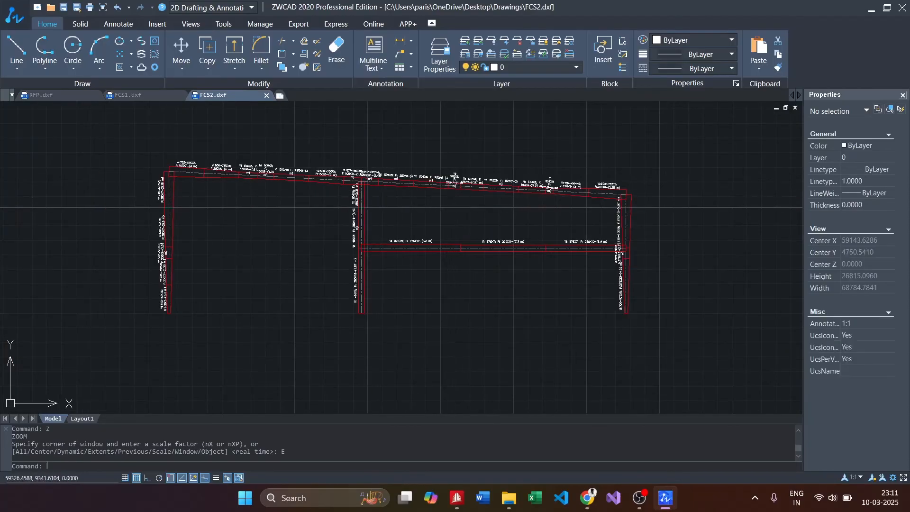
pyautogui.scroll(3, 457, 260)
pyautogui.scroll(-3, 543, 252)
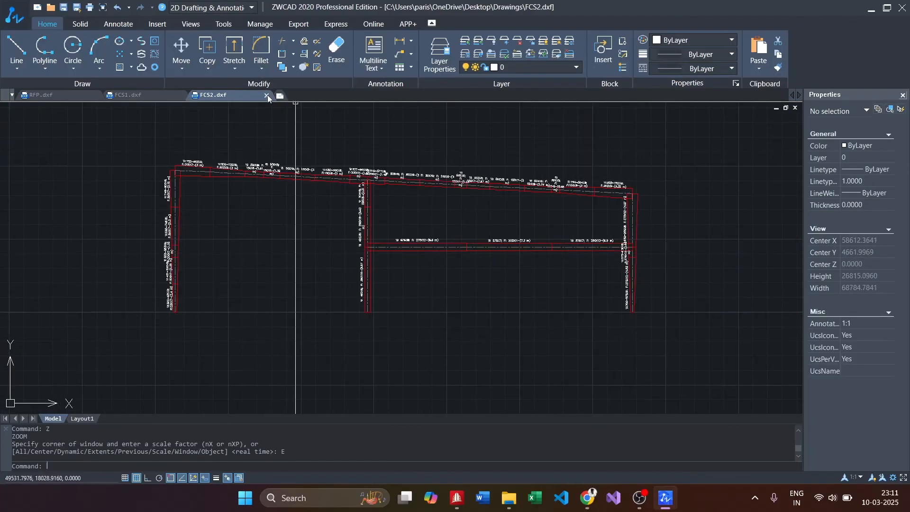
pyautogui.click(267, 95)
pyautogui.click(473, 274)
# Step: Fit the FCS1.dxf end frame in view, examine its member section labels, and close the drawing without saving
pyautogui.write('z')
pyautogui.press('Return')
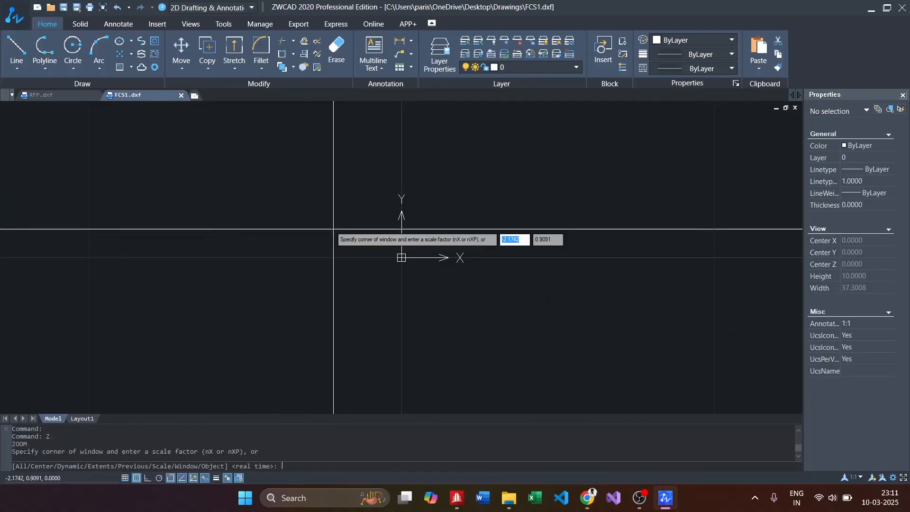
pyautogui.write('e')
pyautogui.press('Return')
pyautogui.scroll(3, 165, 197)
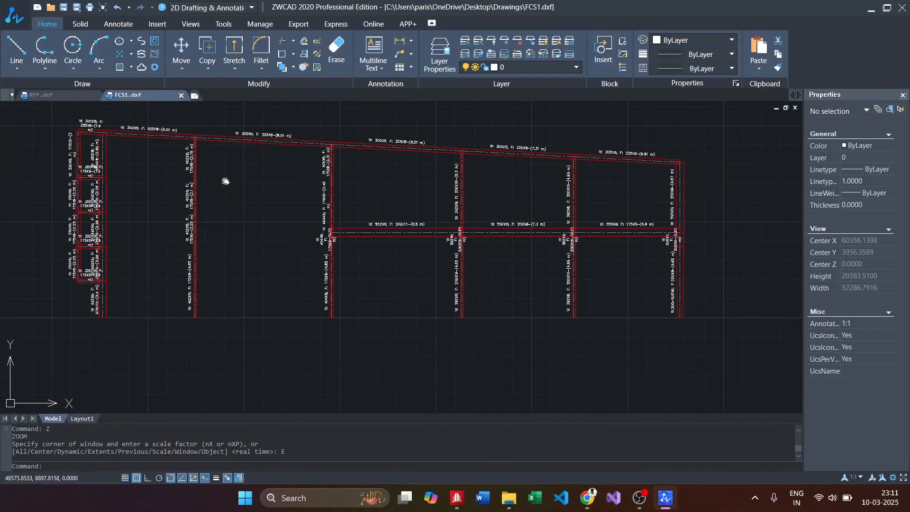
pyautogui.scroll(-3, 248, 162)
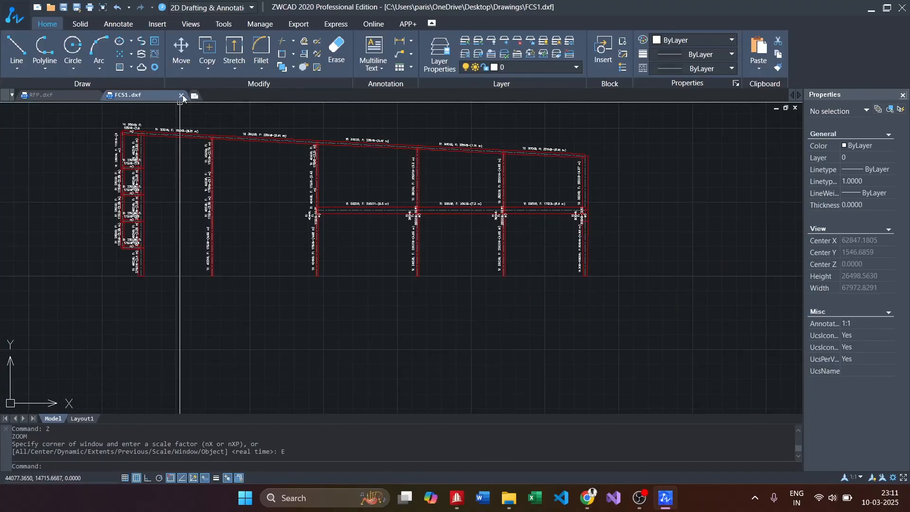
pyautogui.click(182, 96)
pyautogui.click(471, 274)
# Step: Fit the RFP.dxf roof plan in view and examine its overall layout of rafters and braced bays
pyautogui.write('z')
pyautogui.press('Return')
pyautogui.write('e')
pyautogui.press('Return')
pyautogui.scroll(4, 360, 136)
pyautogui.scroll(3, 412, 258)
pyautogui.scroll(-7, 247, 292)
pyautogui.scroll(4, 392, 240)
pyautogui.scroll(-5, 391, 239)
pyautogui.scroll(3, 325, 168)
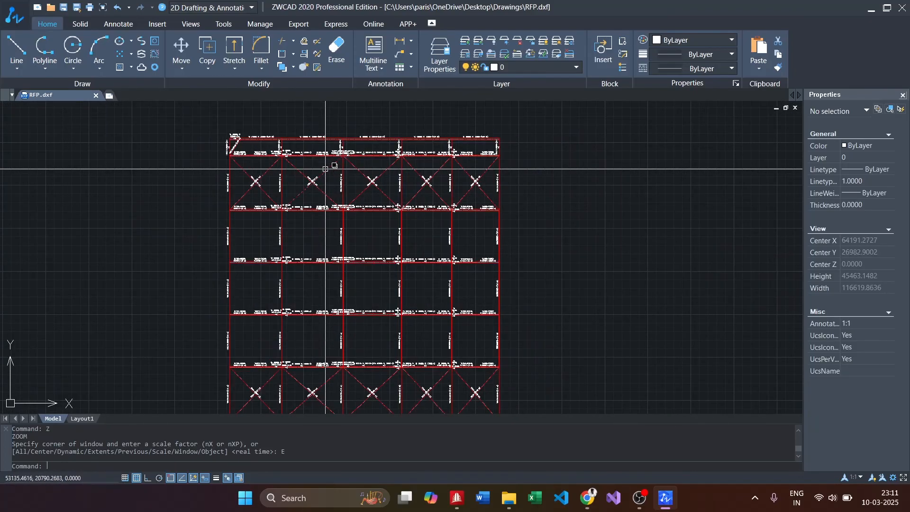
pyautogui.scroll(-3, 326, 169)
# Step: Examine the section labels on the rafters, struts and cross-bracing along the edge bays of the RFP.dxf roof plan
pyautogui.click(231, 125)
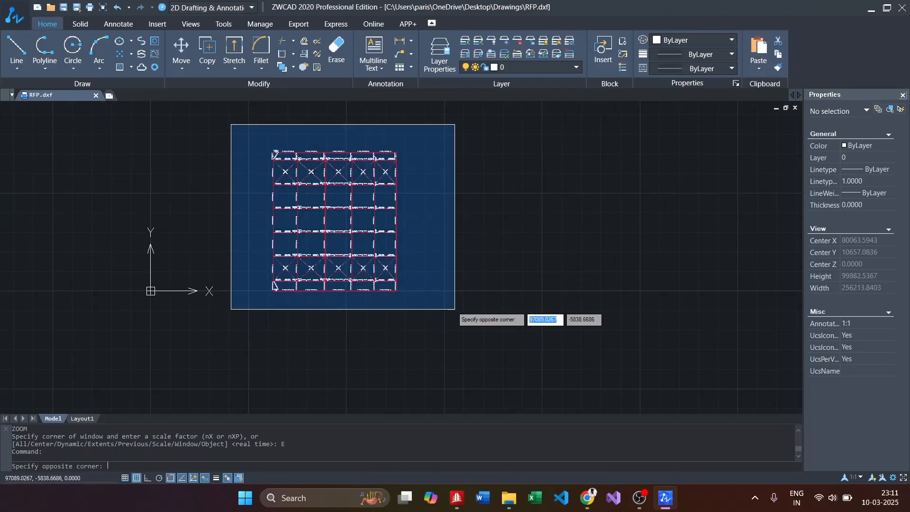
pyautogui.press('Escape')
pyautogui.scroll(3, 416, 246)
pyautogui.scroll(3, 426, 269)
pyautogui.scroll(1, 422, 265)
pyautogui.scroll(-2, 418, 258)
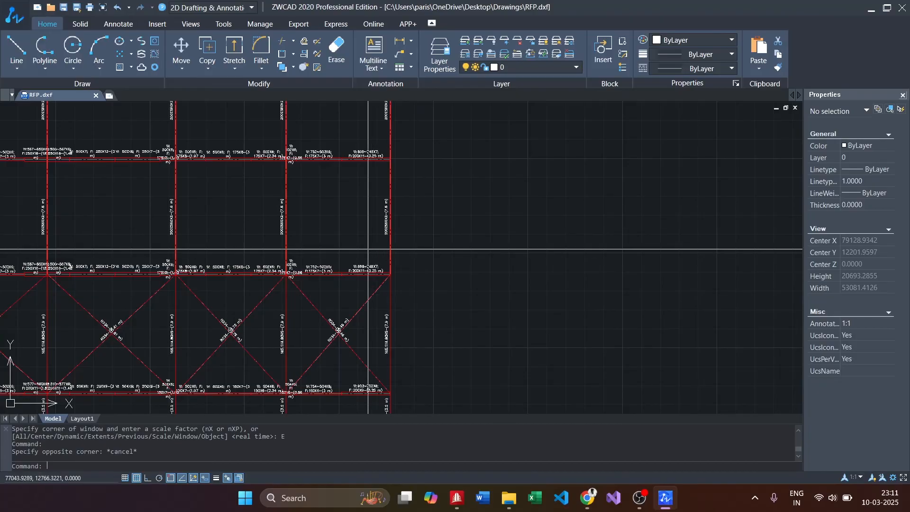
pyautogui.scroll(-2, 366, 241)
# Step: Switch to STAAD.Pro and maximize the model window showing the roof plan members
pyautogui.hotkey('alt', 'Tab')
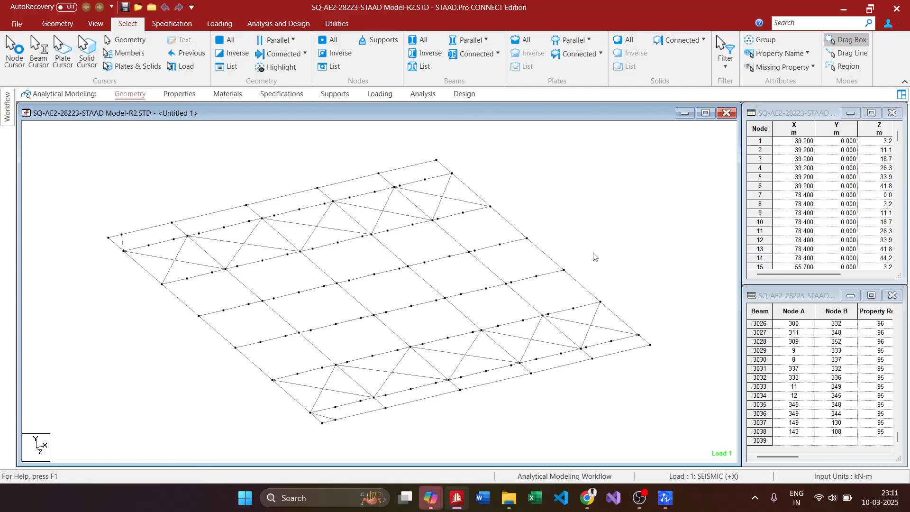
pyautogui.doubleClick(535, 115)
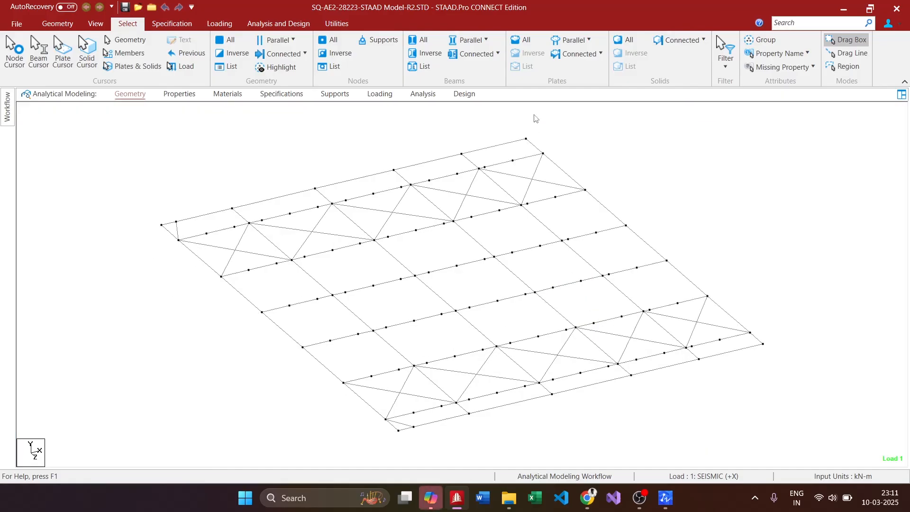
pyautogui.scroll(-2, 571, 147)
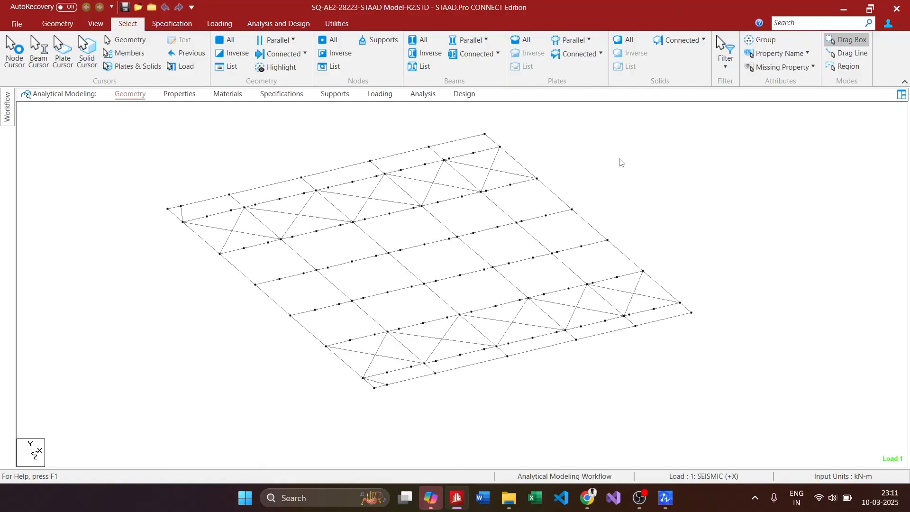
pyautogui.scroll(-1, 621, 161)
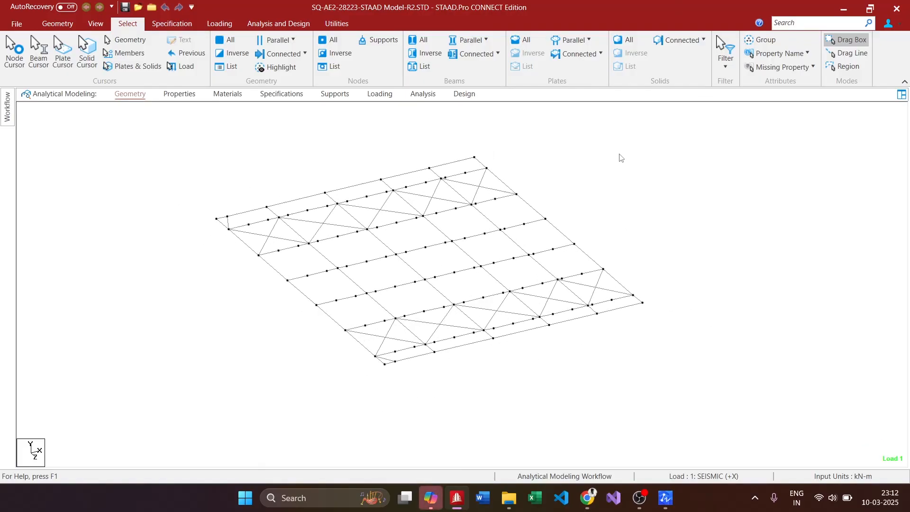